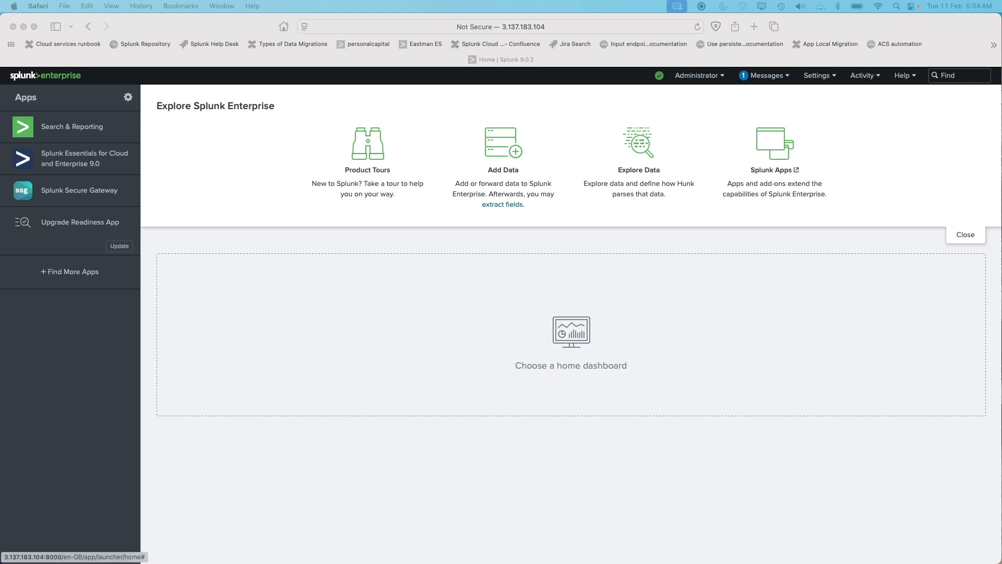
Open the Ingest Actions page from the settings
left_click(818, 79)
left_click(817, 79)
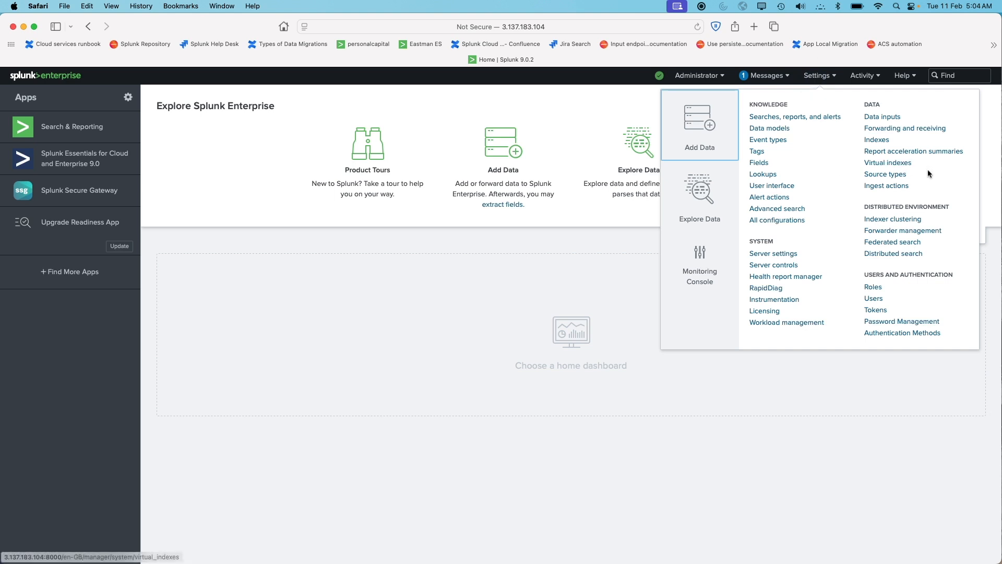
left_click(892, 187)
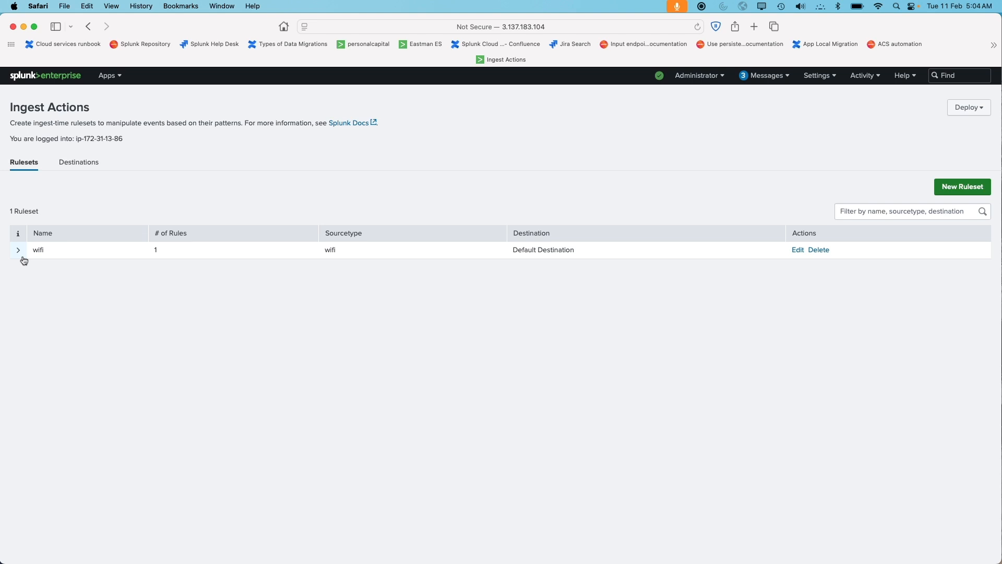
Check the Splunk Enterprise version in the About dialog and close it
left_click(906, 76)
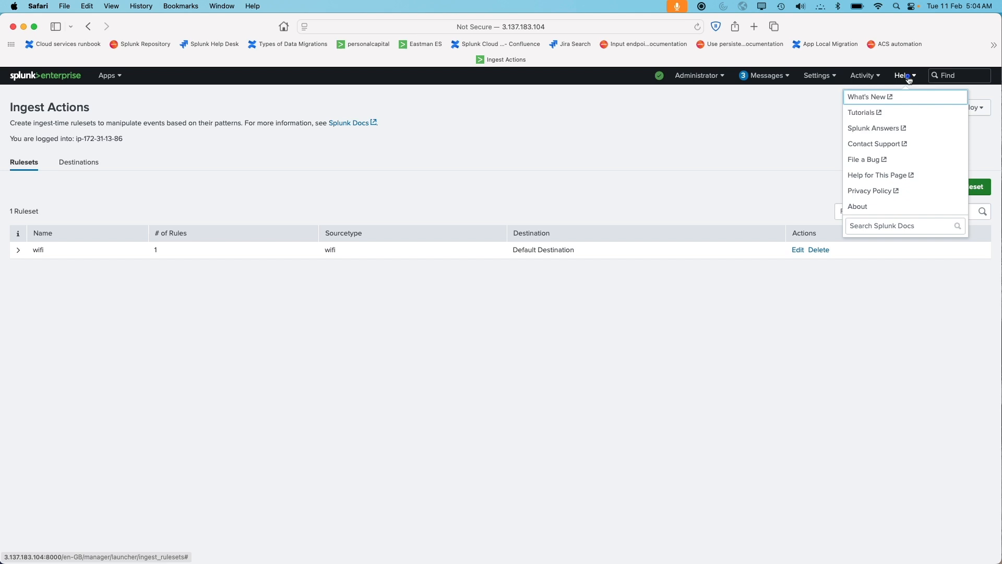
left_click(887, 211)
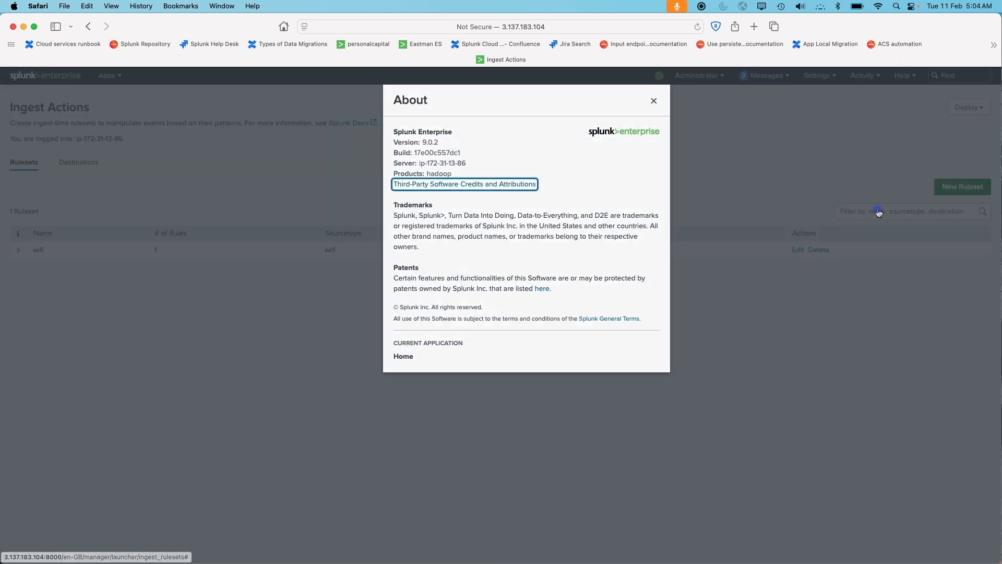
double_click(429, 146)
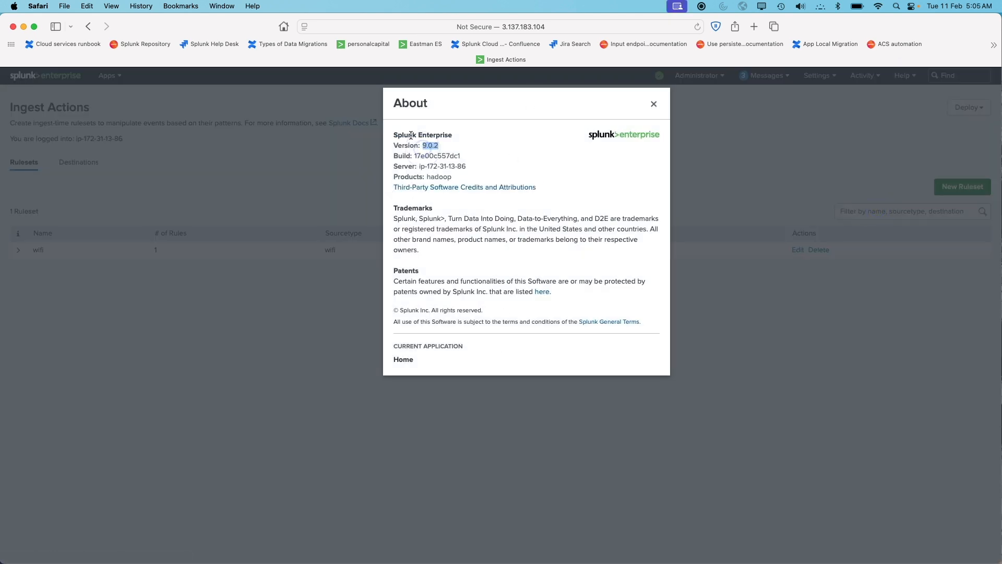
left_click(655, 104)
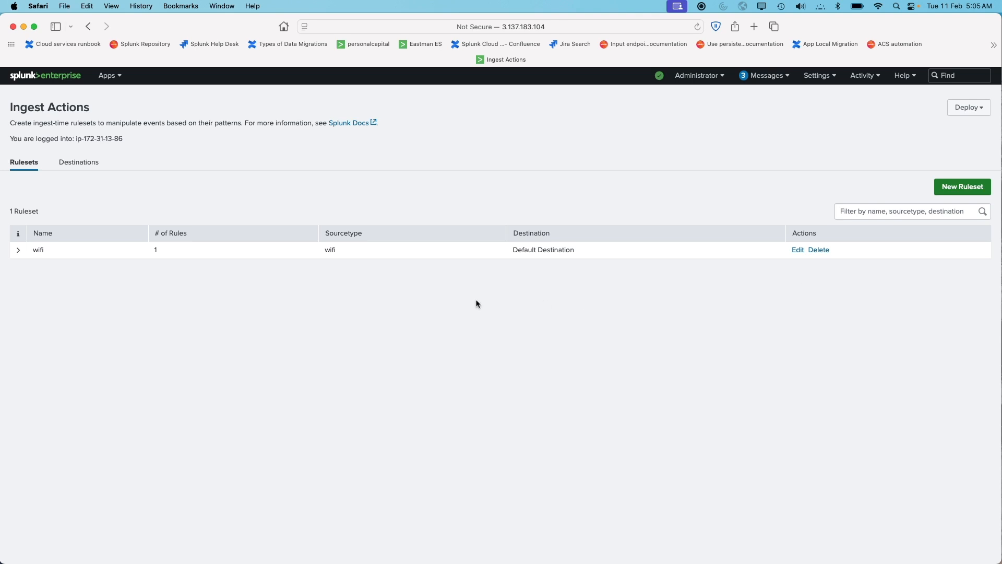
Expand the wifi ruleset to review its Filter using Regex rule, then collapse it
triple_click(90, 111)
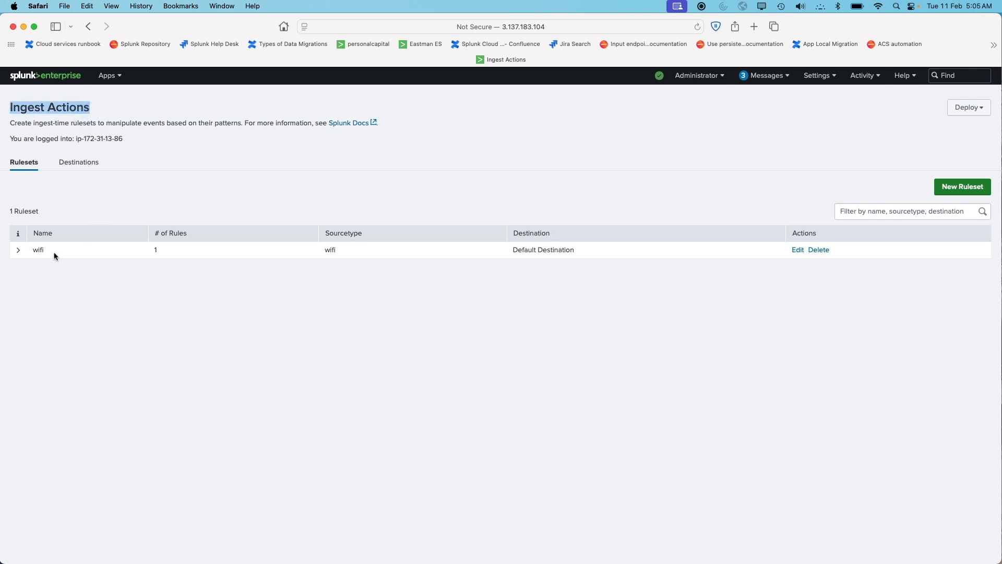
left_click(18, 250)
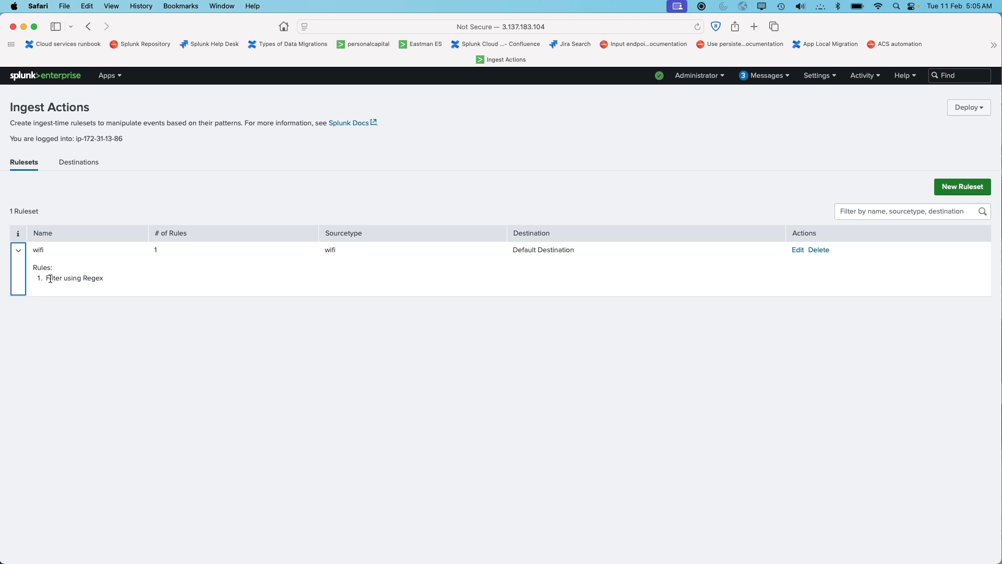
left_click_drag(51, 279, 104, 279)
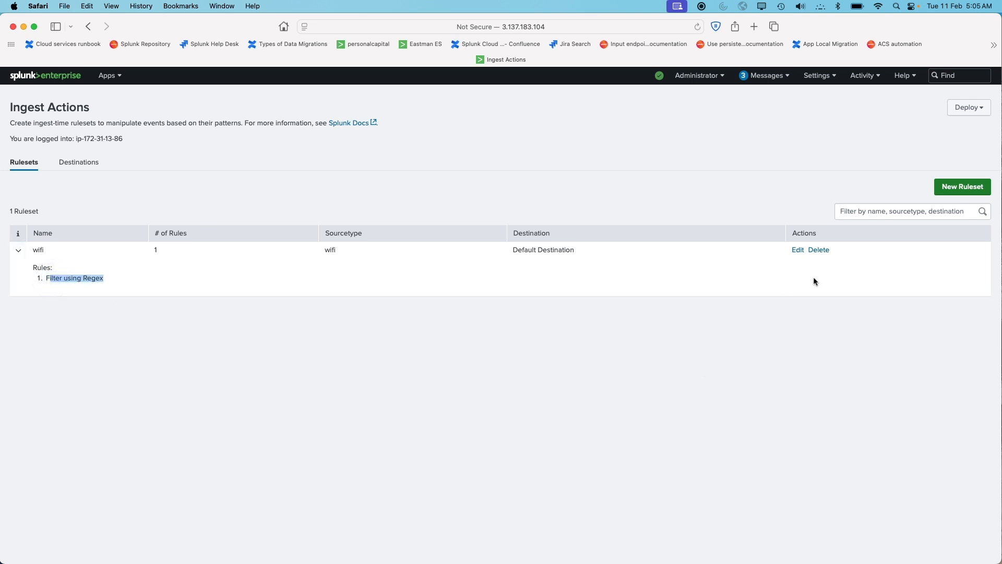
left_click(73, 163)
left_click(31, 162)
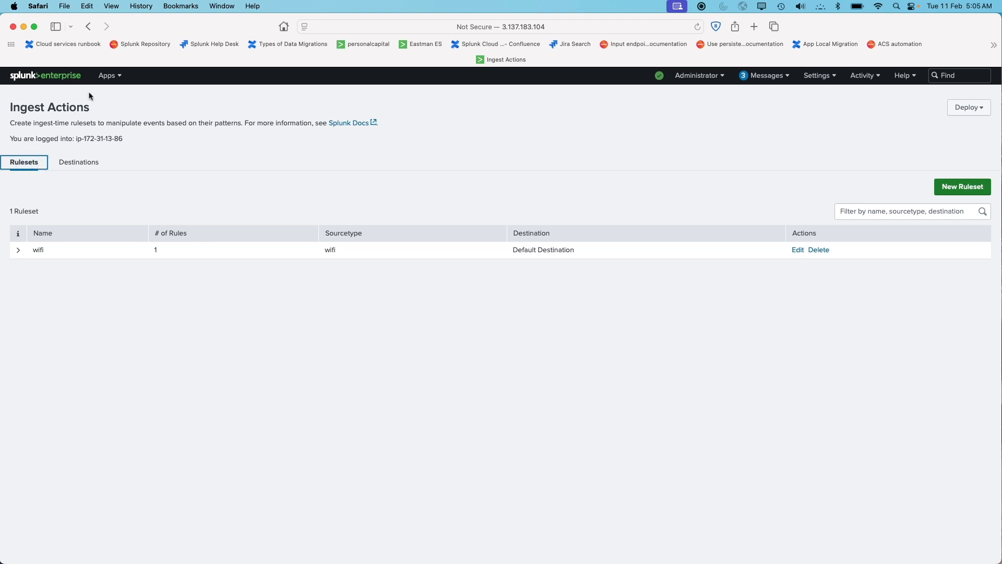
Open the Search & Reporting app
left_click(107, 77)
left_click(95, 97)
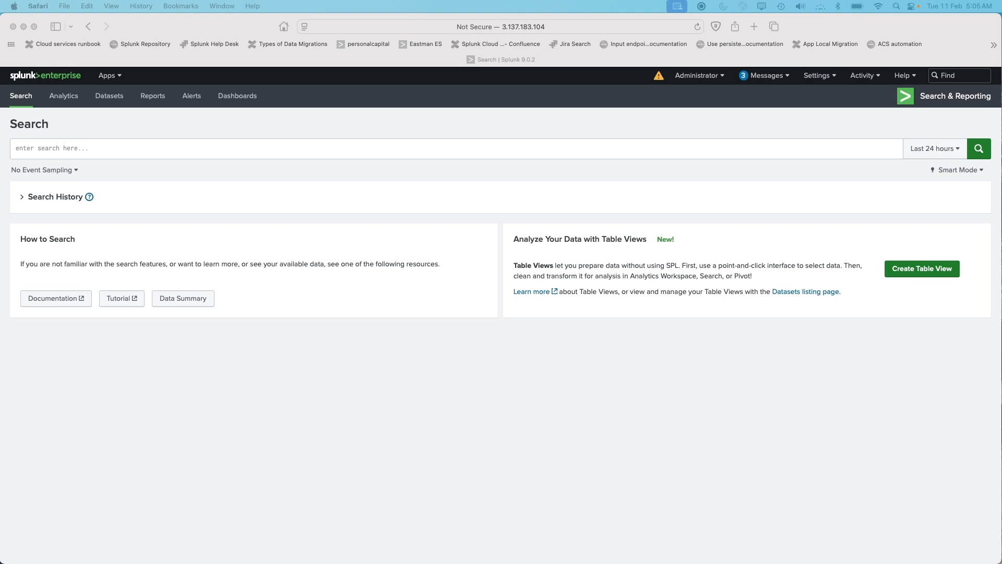
left_click_drag(1001, 131, 534, 39)
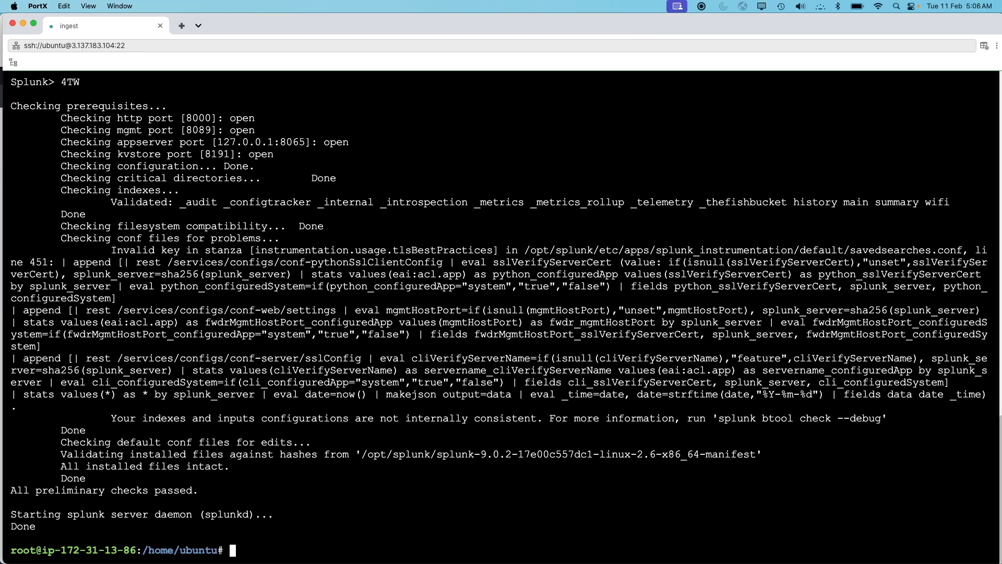
key("Return")
key("Return")
key("Return")
key("Return")
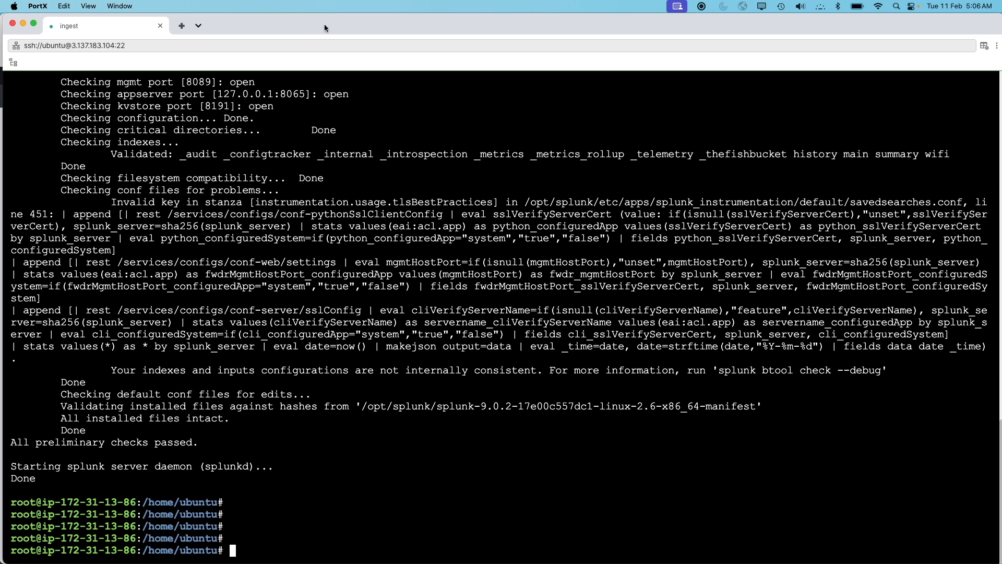
left_click_drag(320, 23, 378, 243)
left_click(429, 144)
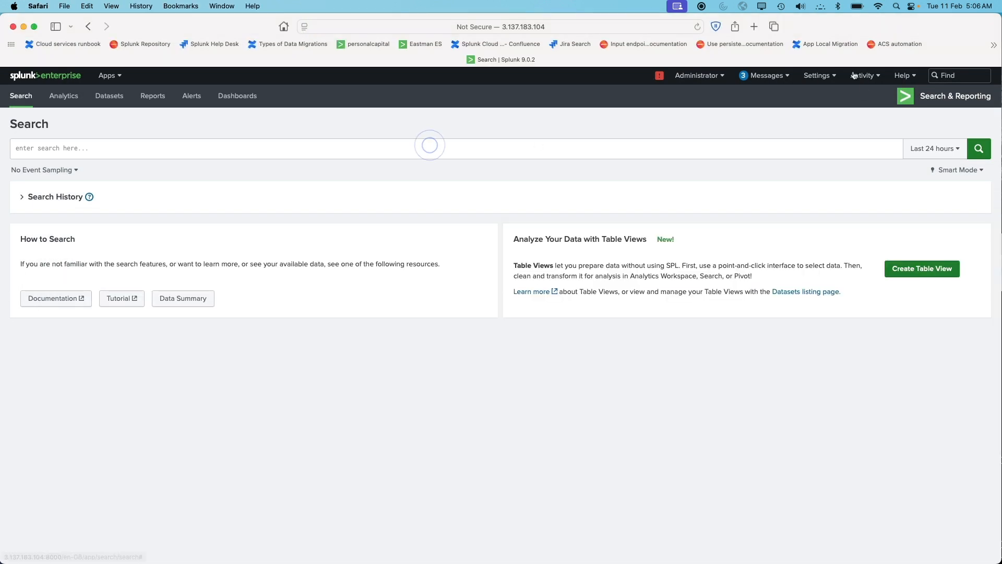
Search index=wifi over the last 24 hours and scroll through the returned events
left_click(521, 144)
type("idex")
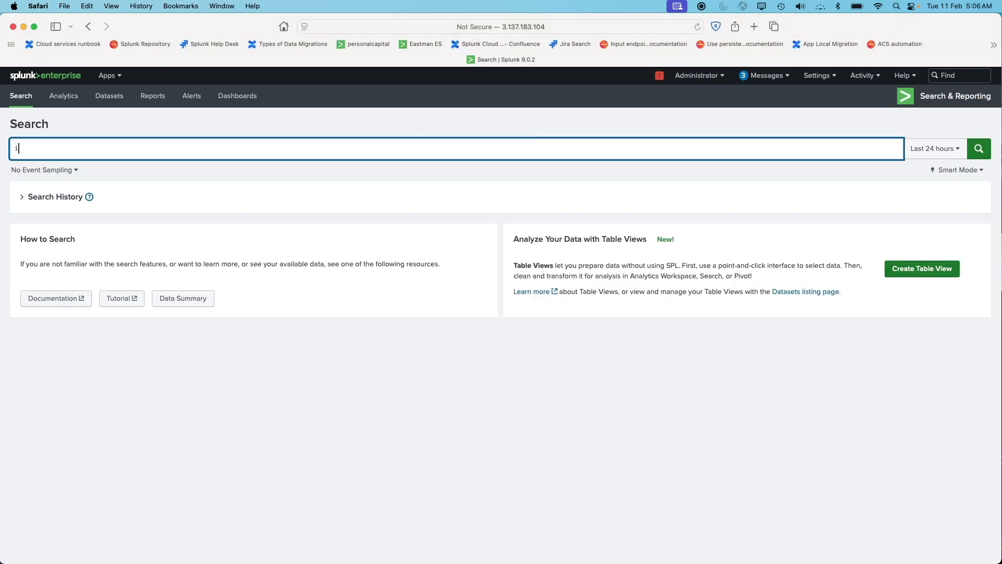
key("BackSpace")
key("BackSpace")
key("BackSpace")
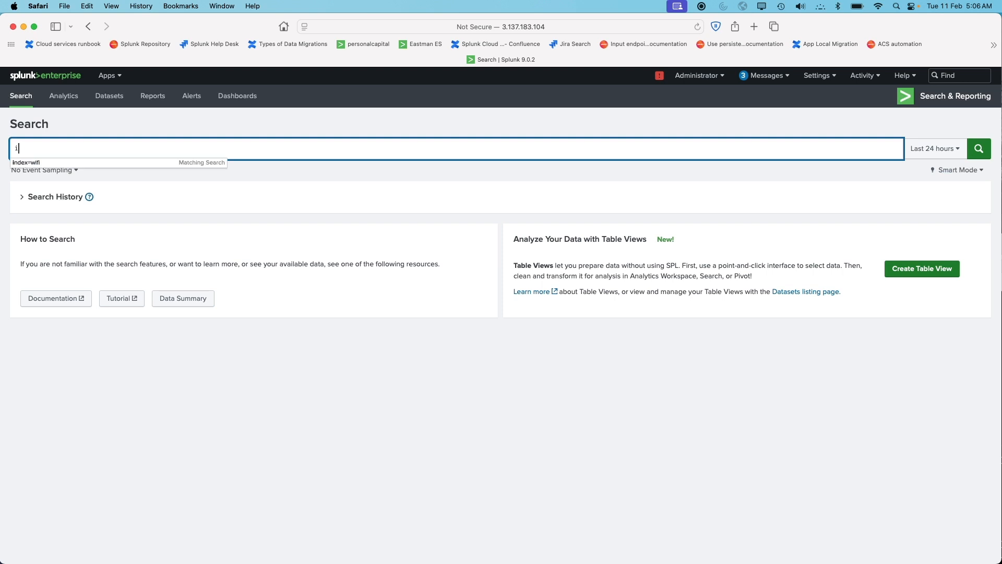
type("n")
key("Down")
key("Return")
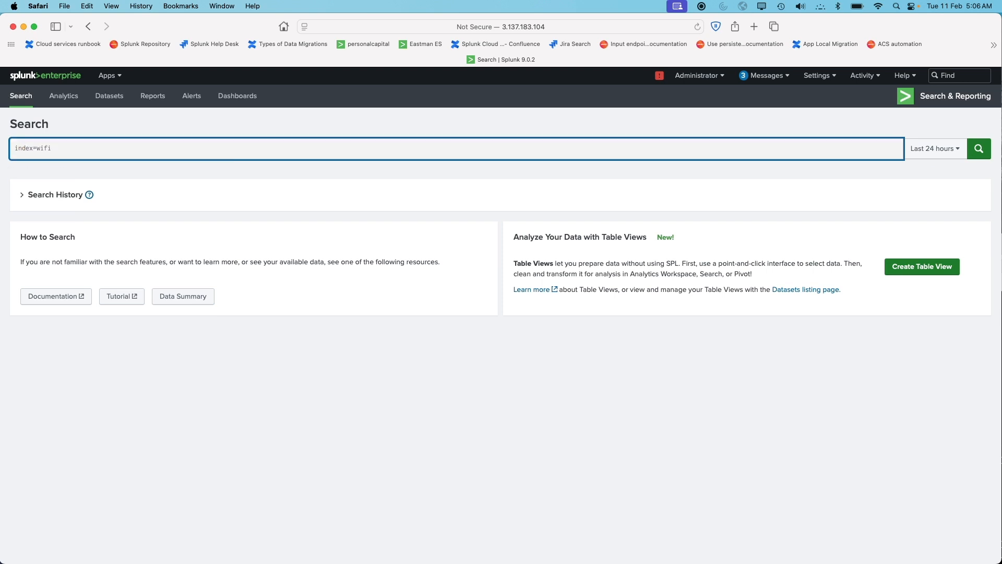
key("Return")
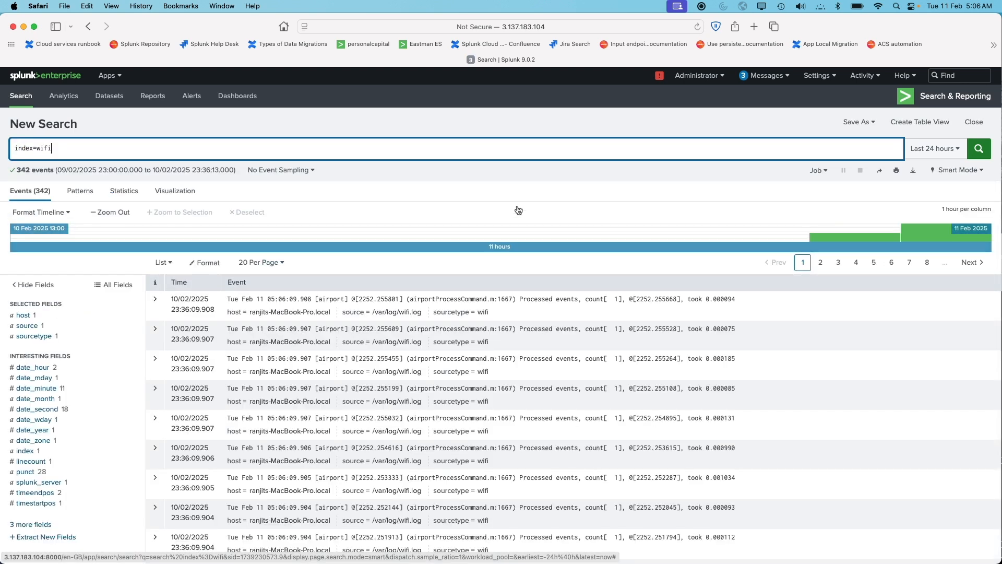
left_click_drag(520, 298, 530, 329)
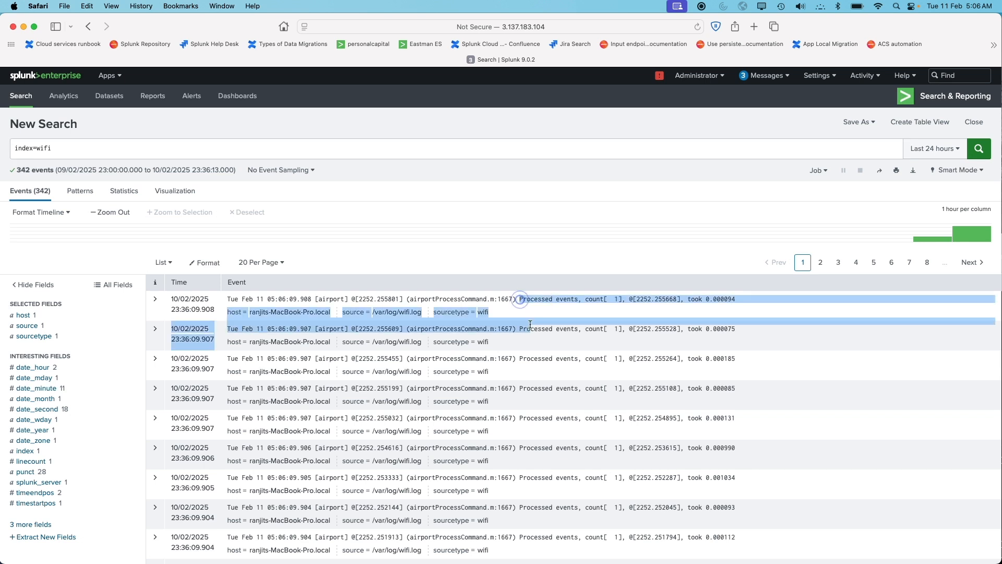
scroll(546, 402, "down", 3)
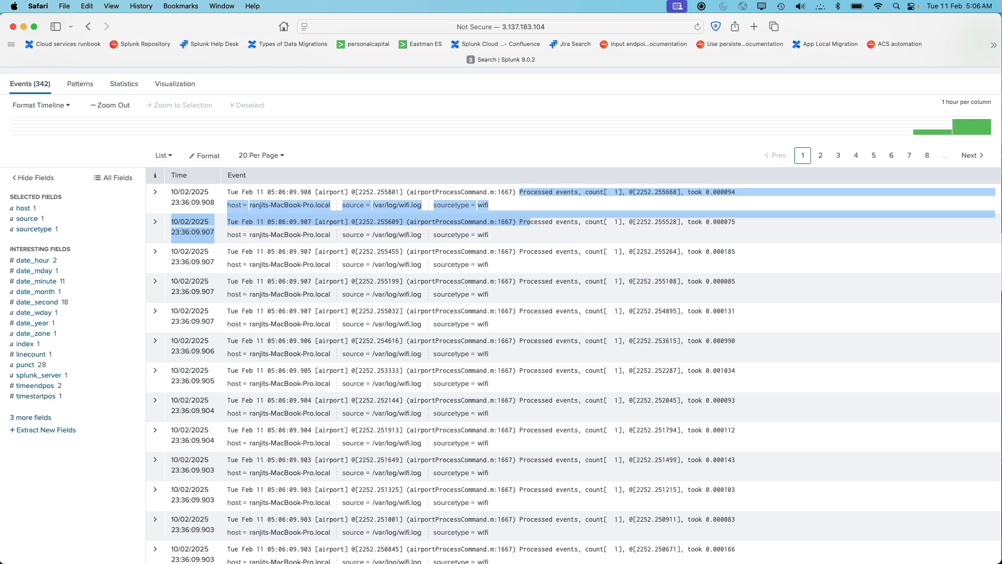
In the SSH terminal, open /opt/splunk/etc/system/local/transforms.conf in vi and enter insert mode
key("super+Tab")
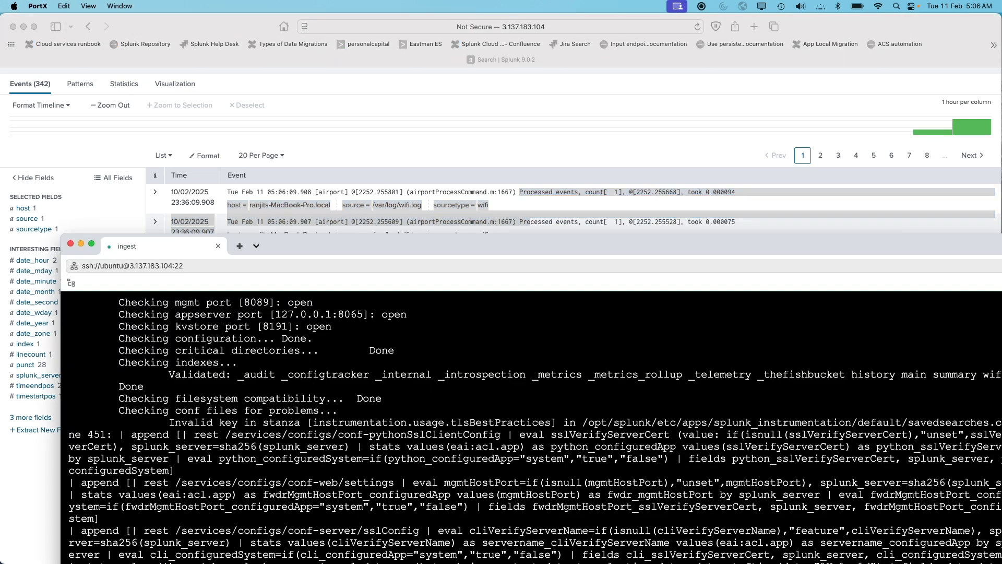
left_click(425, 249)
double_click(423, 238)
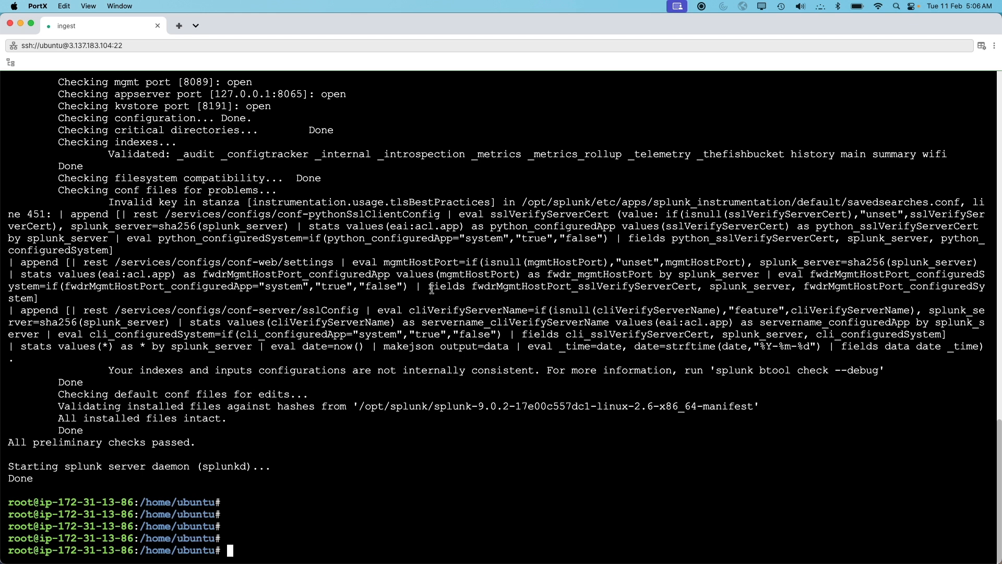
type("vi /opt/splunk/etc/")
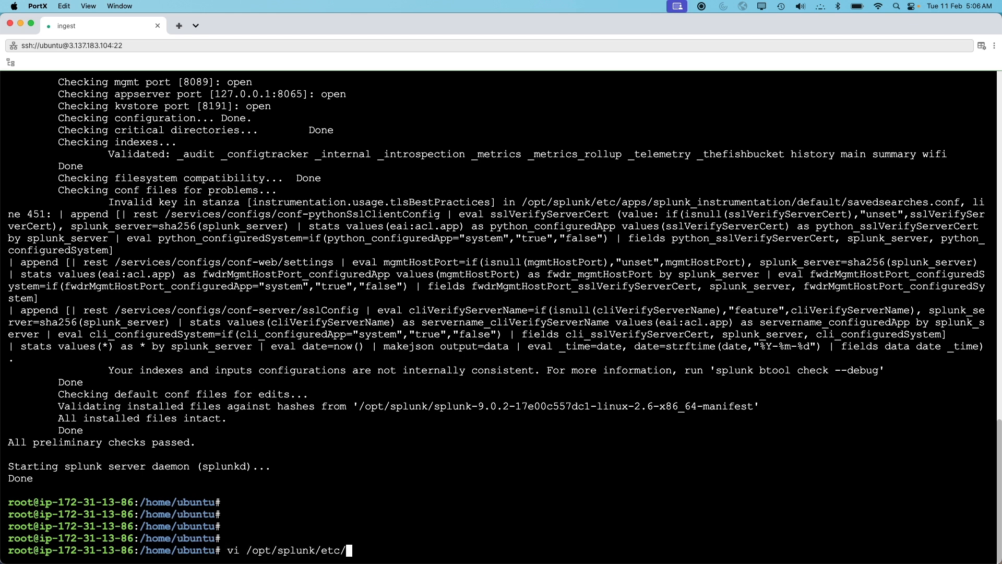
type("system/local/")
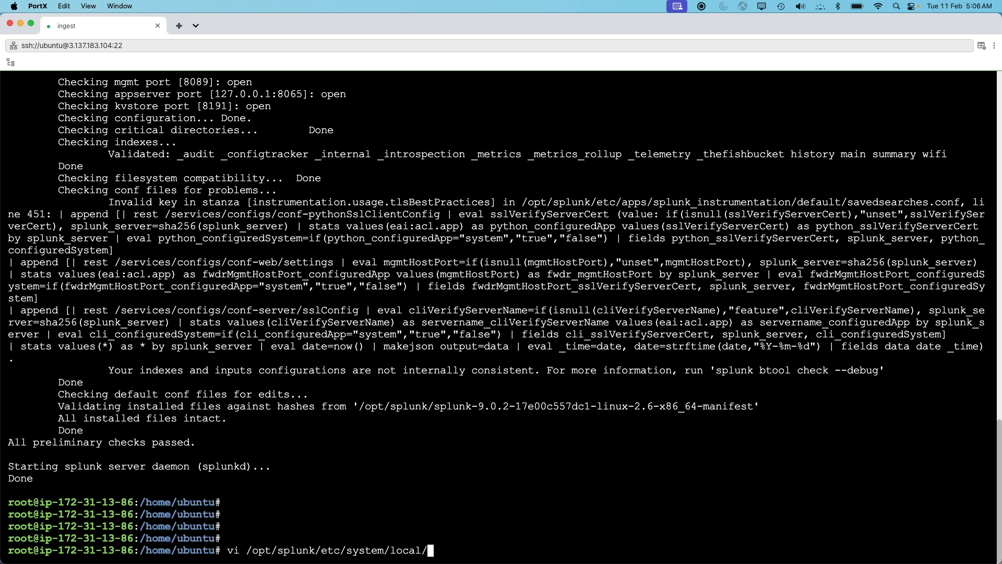
type("tra")
key("Tab")
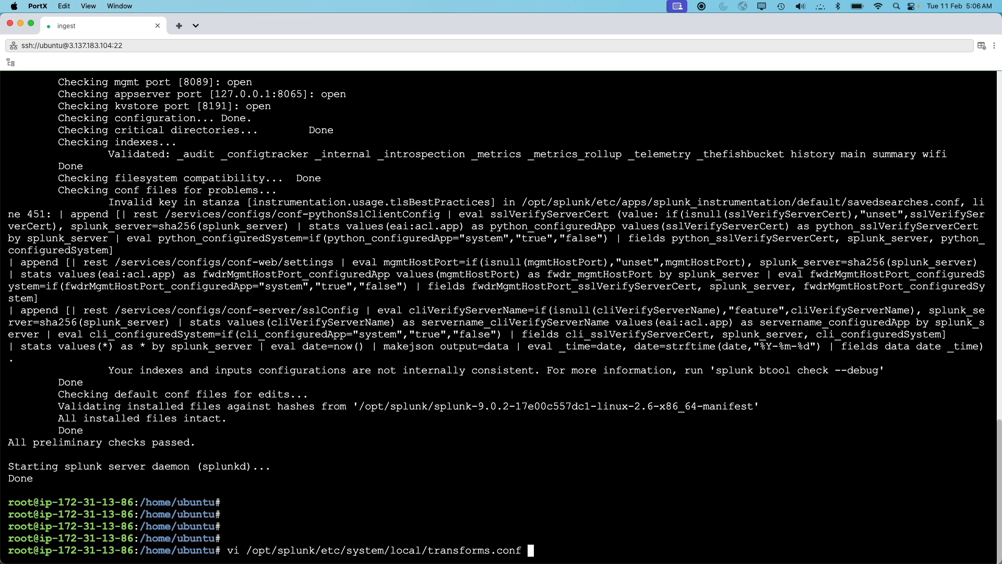
key("Return")
key("i")
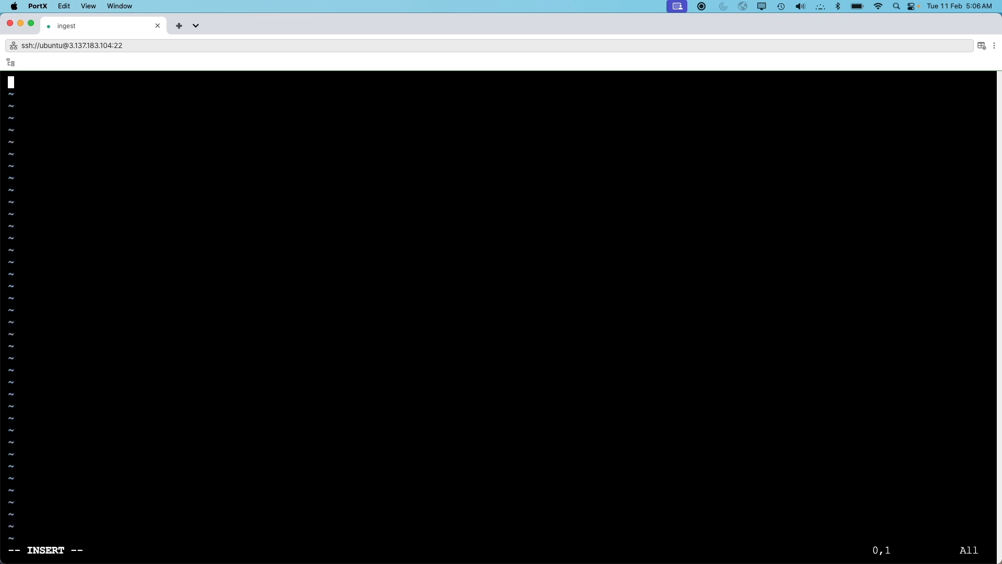
Paste a [_ruleset:global_settings] stanza with metrics.disabled = false, metrics.report_interval = 30s and metrics.rule_filter = _rule*
key("super+Tab")
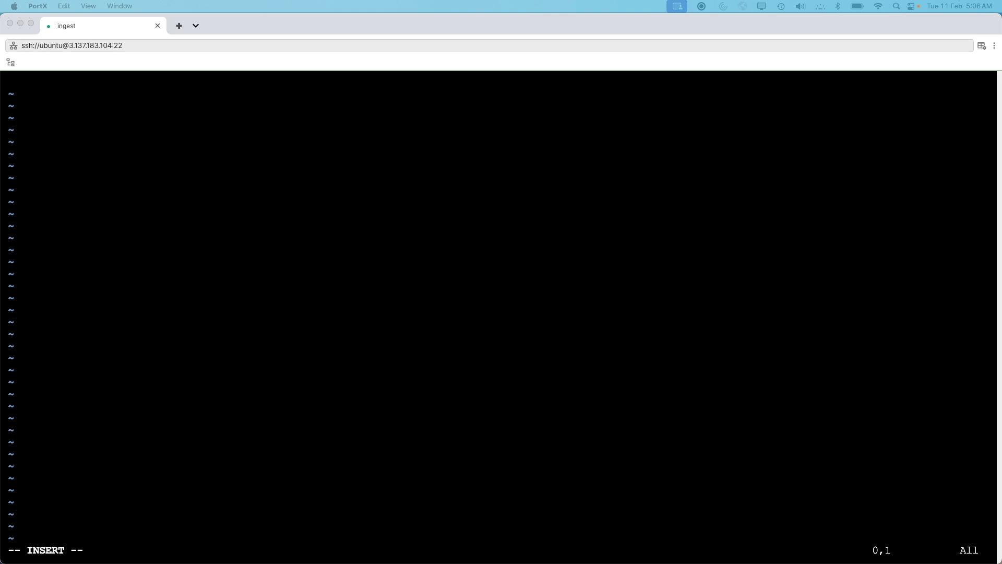
left_click(284, 251)
right_click(284, 250)
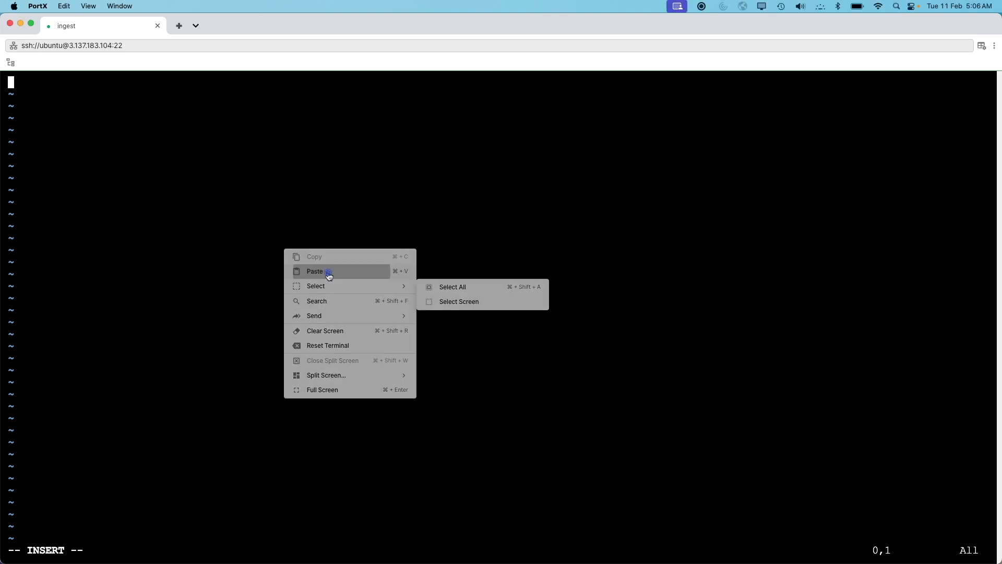
left_click(324, 271)
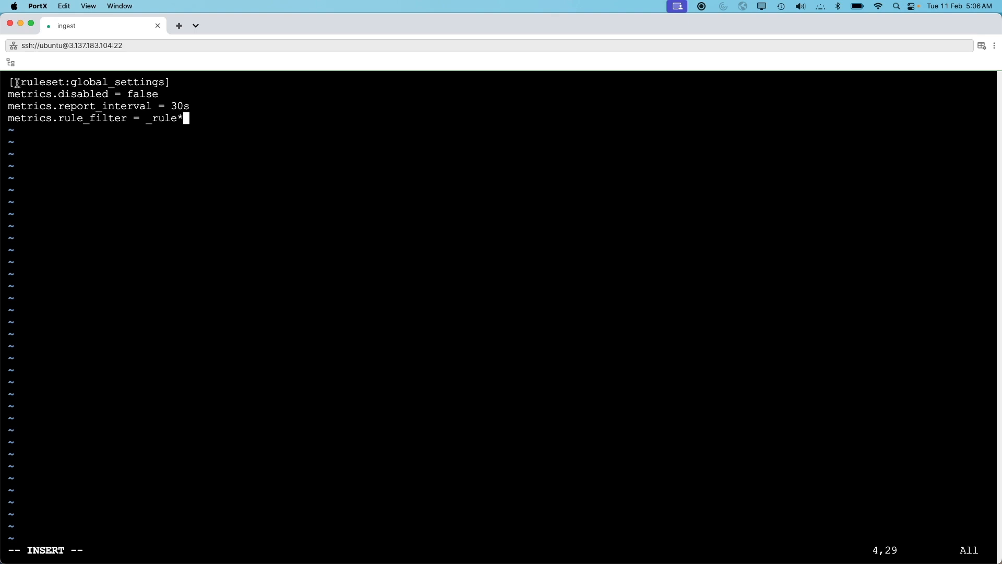
Examine each line of the pasted global settings stanza
left_click_drag(15, 83, 62, 84)
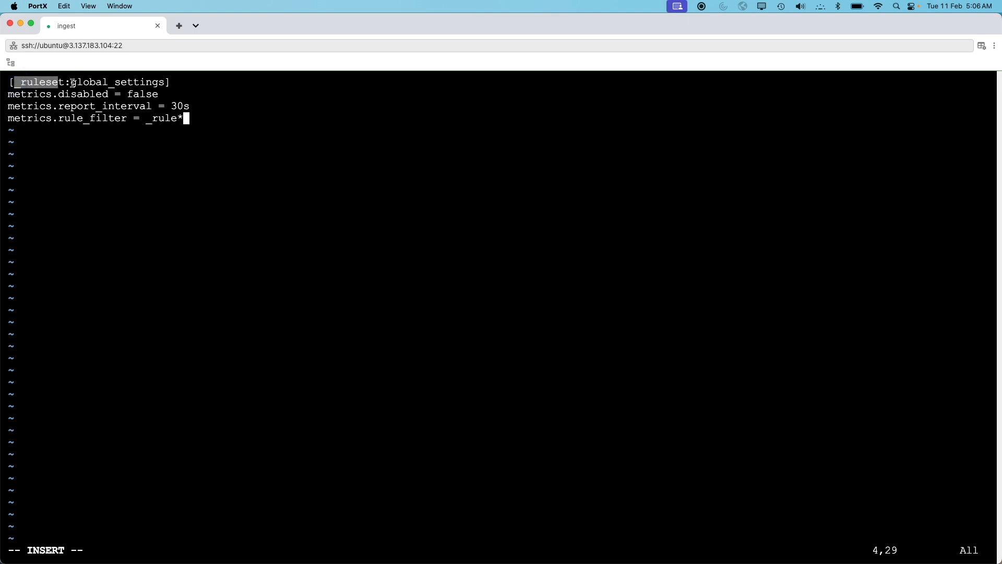
left_click(69, 82)
left_click_drag(69, 83, 139, 83)
left_click(123, 99)
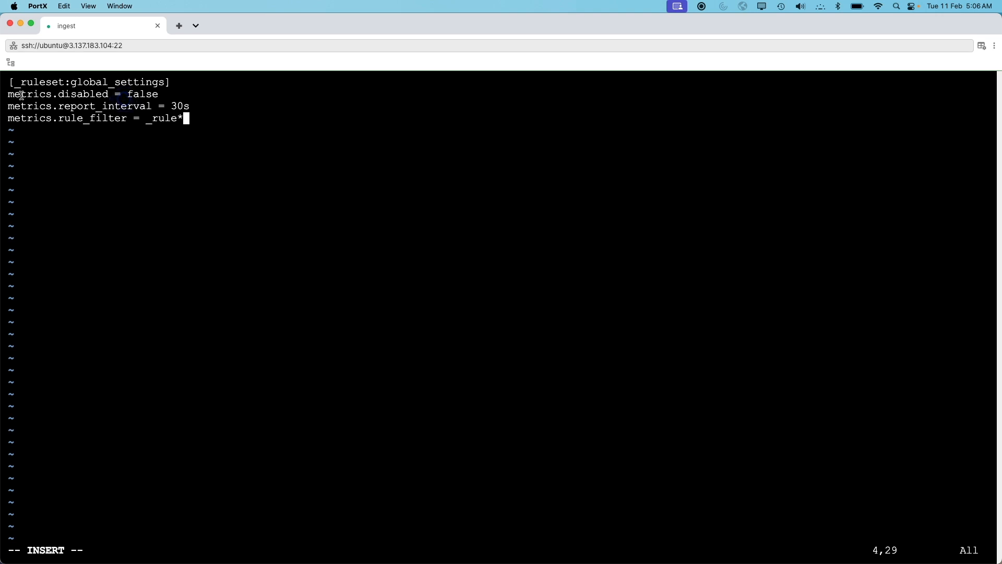
left_click_drag(108, 93, 65, 94)
double_click(131, 94)
left_click(153, 95)
left_click_drag(190, 105, 104, 107)
left_click(103, 107)
left_click_drag(172, 106, 181, 105)
left_click(209, 111)
left_click_drag(199, 105, 173, 107)
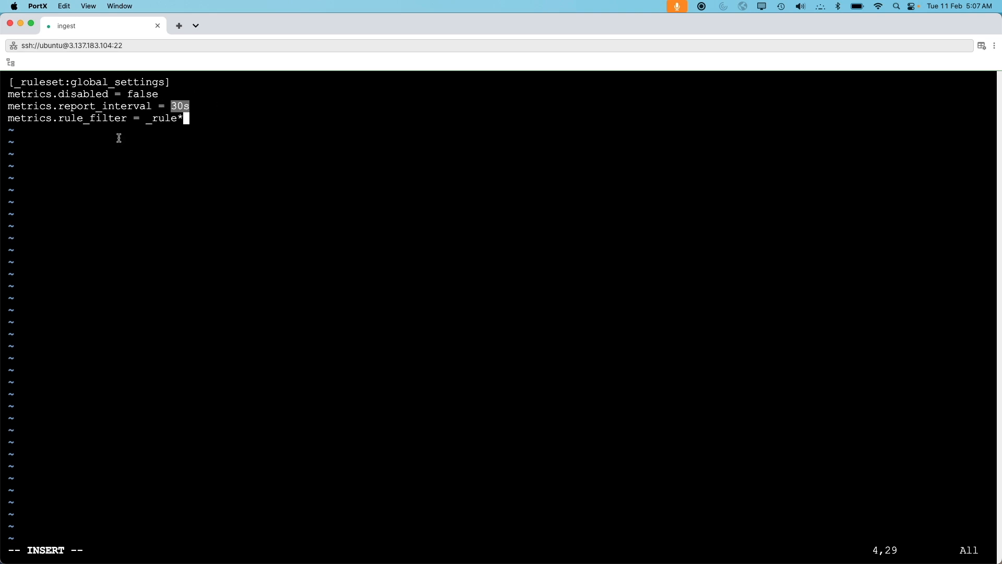
left_click(83, 141)
left_click_drag(17, 117, 125, 119)
left_click(125, 120)
left_click_drag(146, 119, 187, 119)
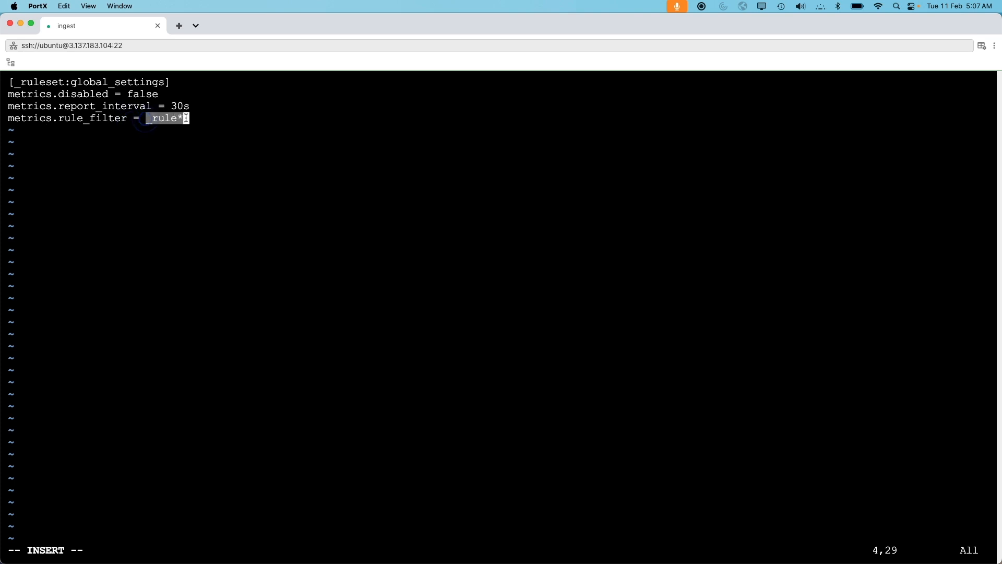
left_click(175, 144)
left_click_drag(148, 121, 169, 121)
double_click(268, 23)
left_click(499, 104)
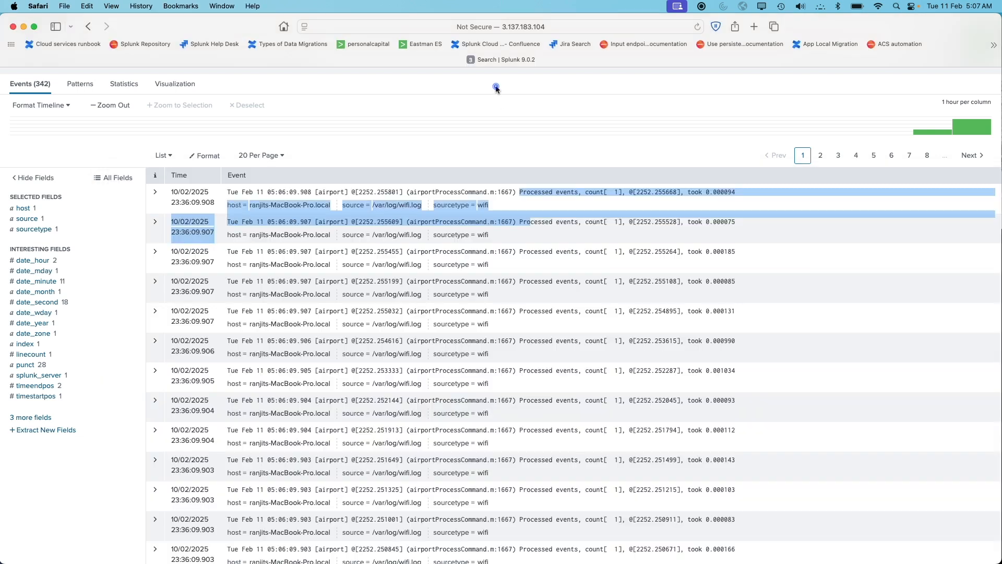
scroll(594, 139, "up", 5)
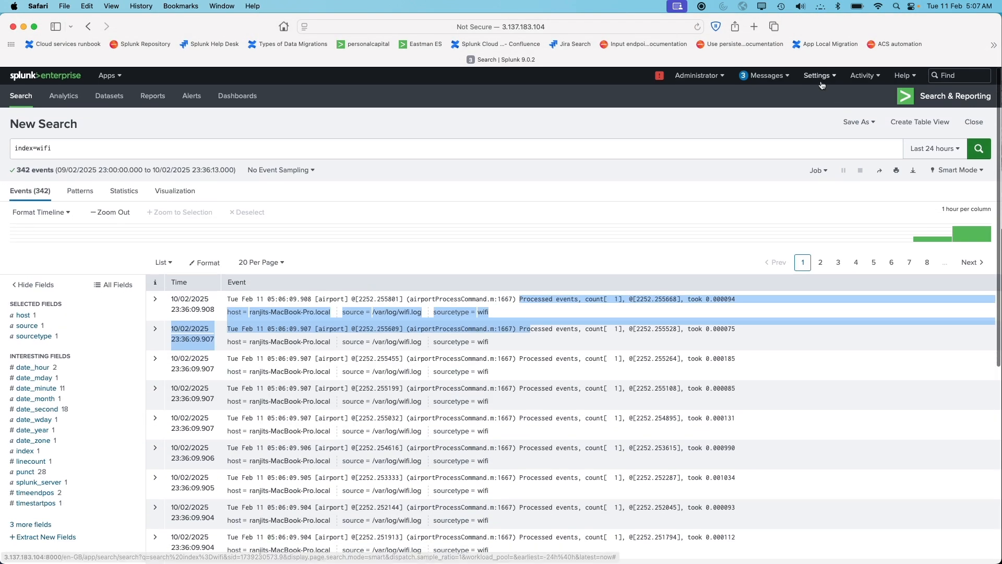
Open the Ingest Actions page and expand the wifi ruleset to view its rules
left_click(817, 78)
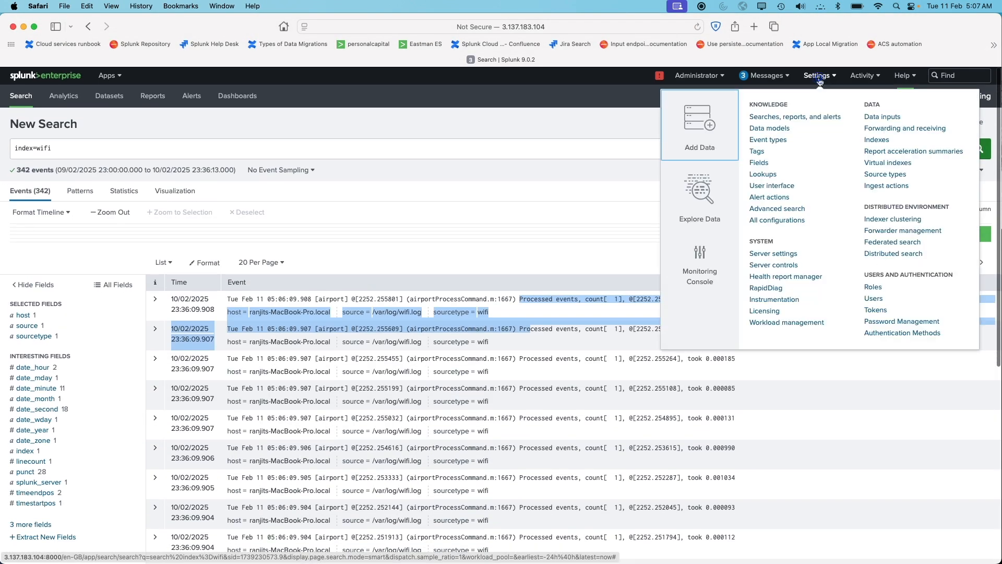
left_click(886, 186)
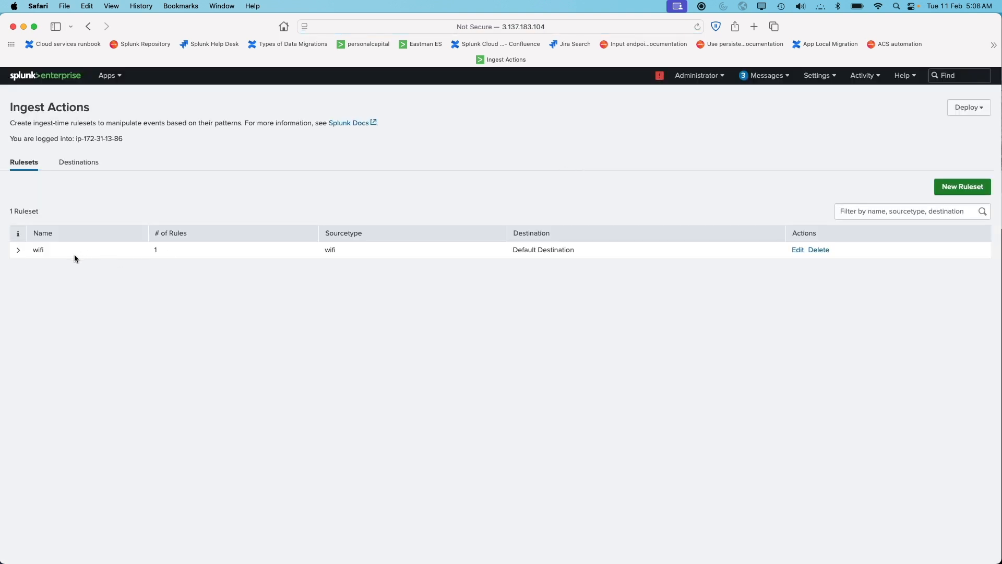
left_click(17, 251)
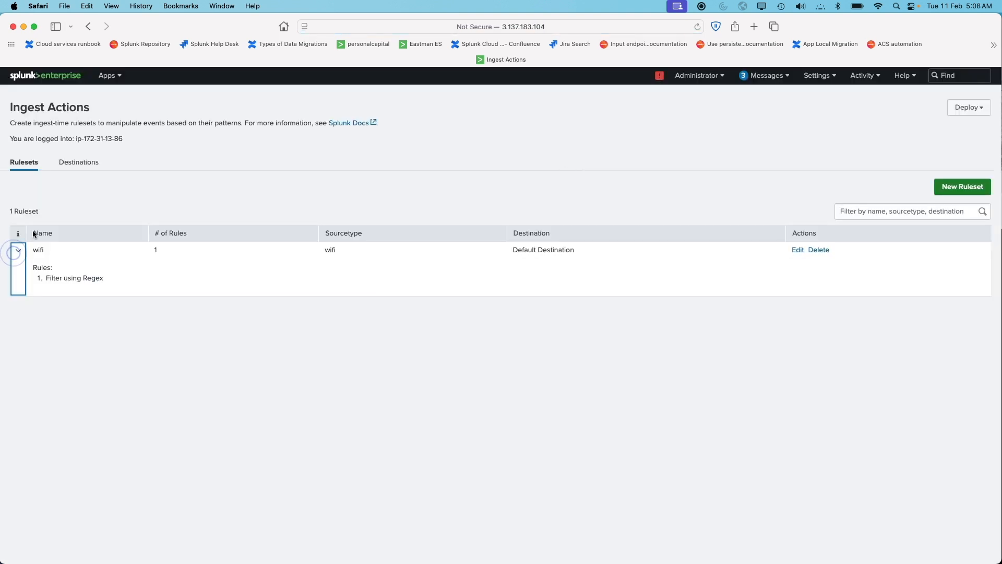
left_click_drag(33, 251, 43, 252)
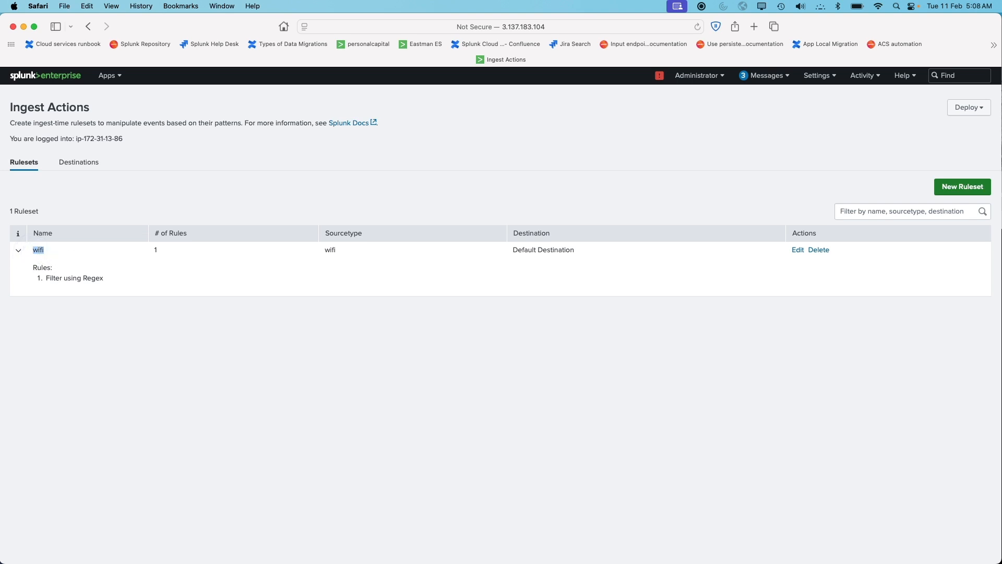
Switch to the SSH terminal, leave insert mode and save transforms.conf with :wq
key("super+Tab")
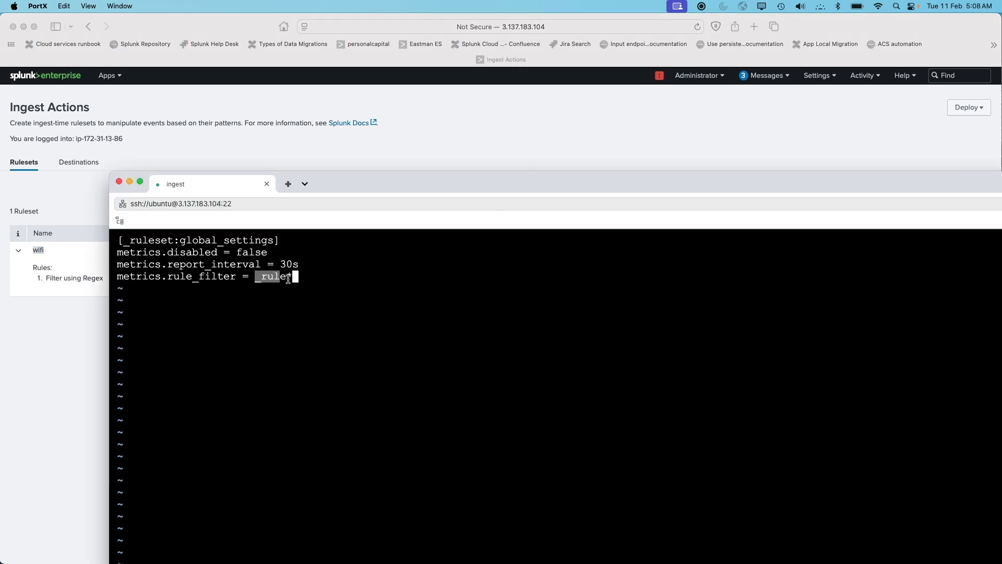
left_click_drag(324, 182, 317, 23)
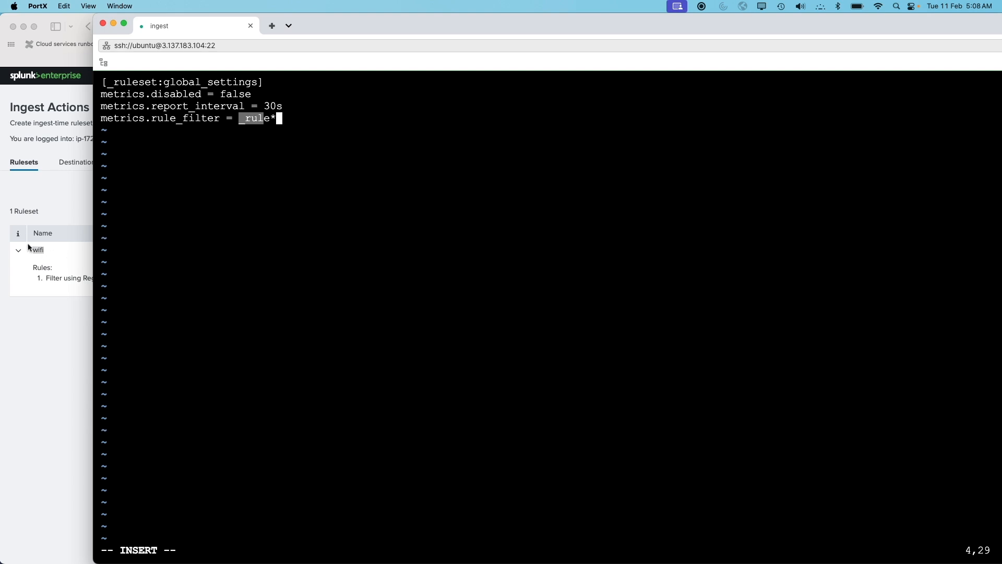
left_click(282, 168)
key("Escape")
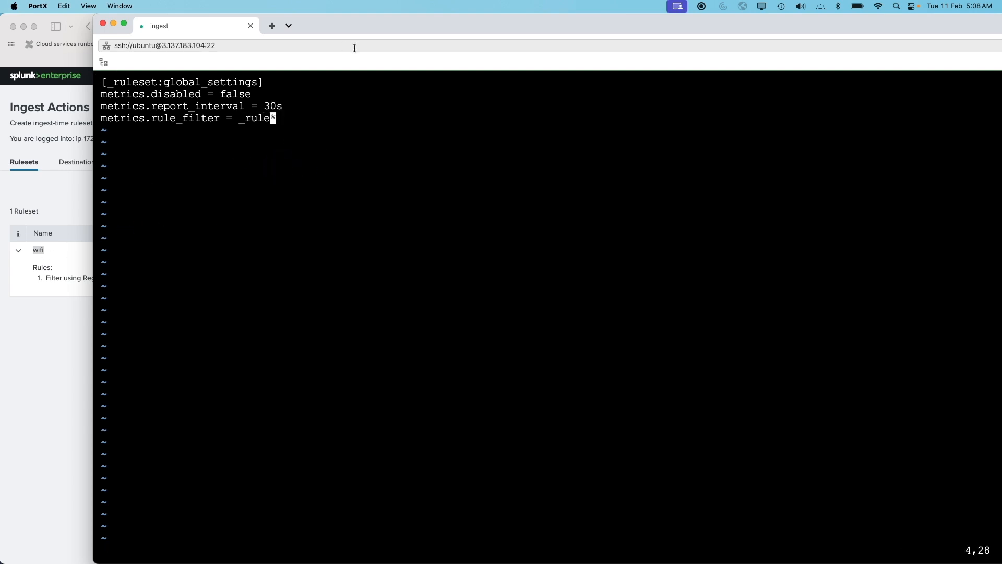
double_click(374, 23)
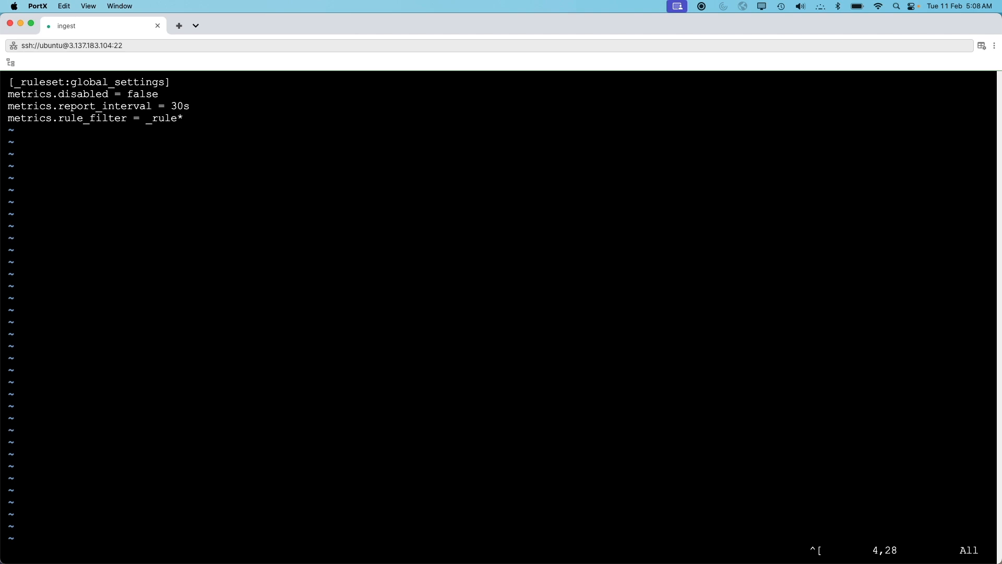
type(":wq")
key("Return")
key("Return")
key("Return")
key("Return")
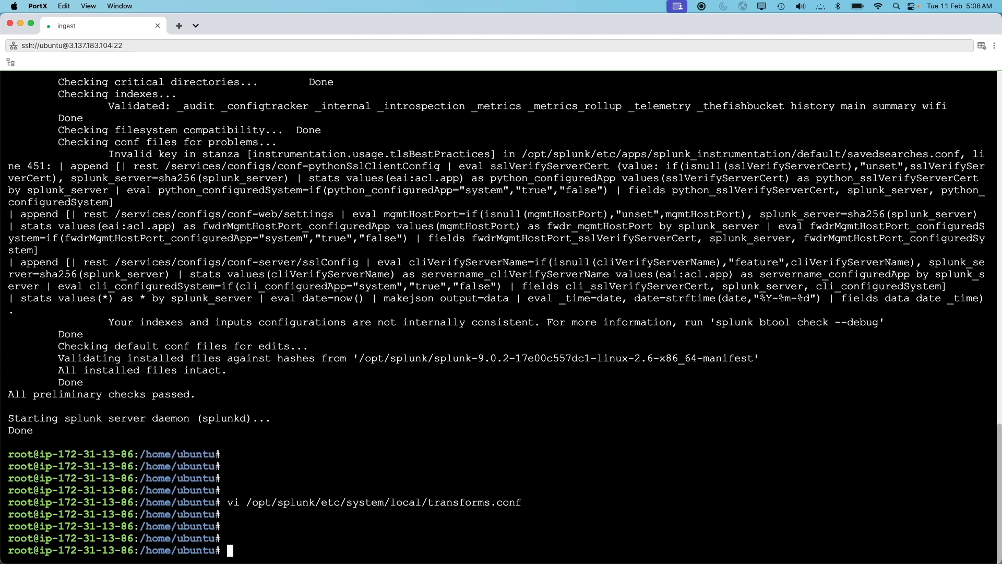
Restart Splunk with /opt/splunk/bin/splunk restart
type("/opt/splunk/bi")
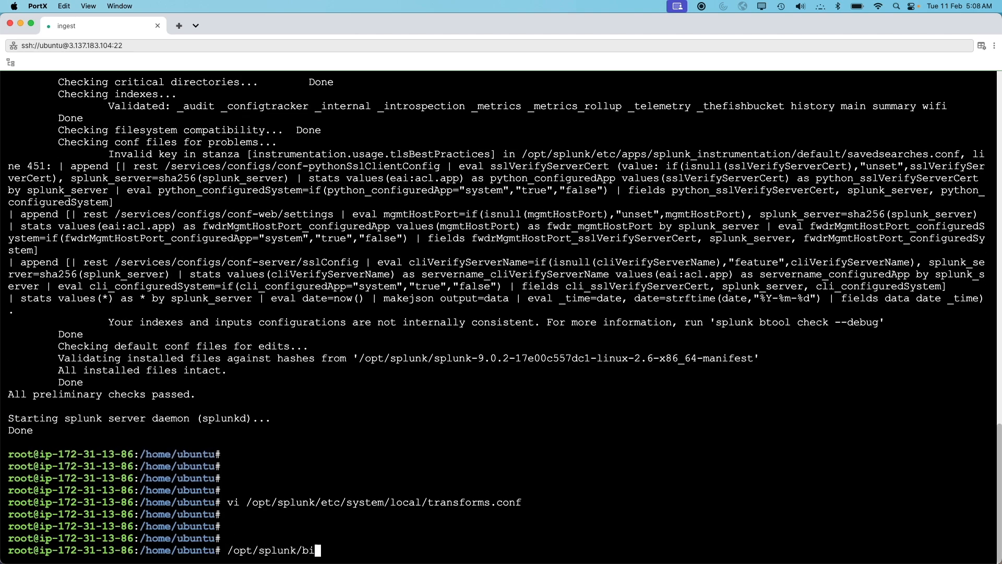
type("n/splunk restart")
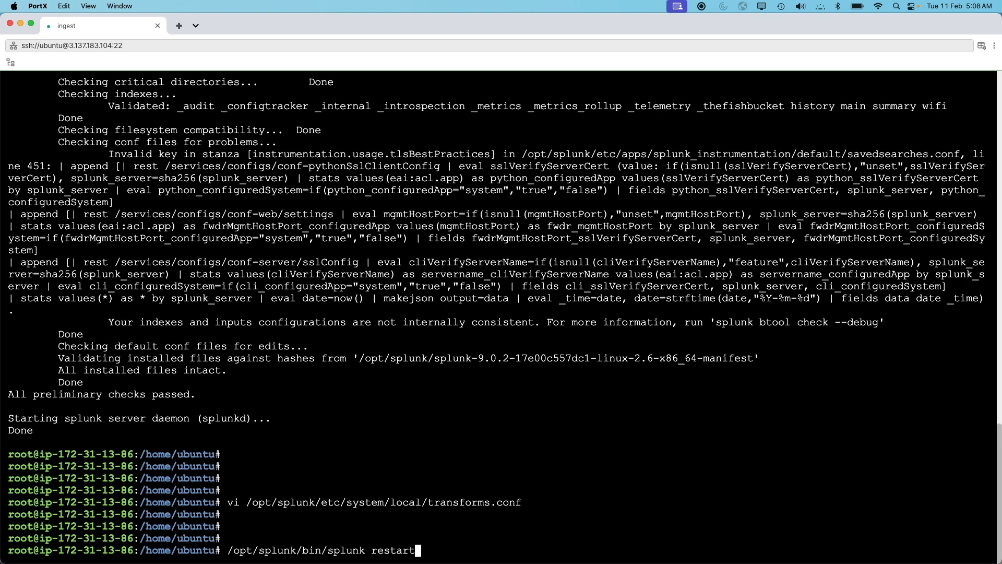
key("Return")
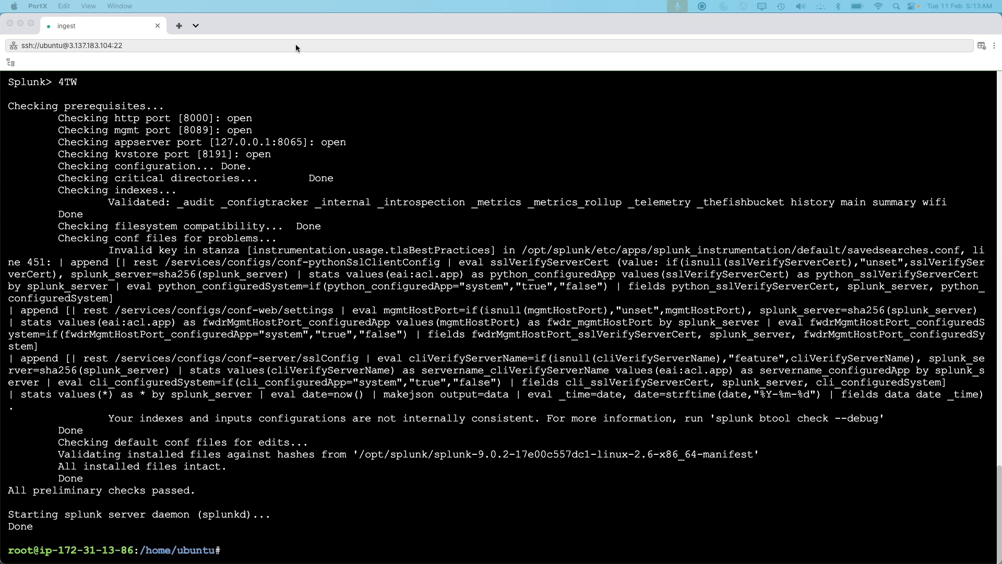
Return to the browser and rerun the index=wifi search over the last 24 hours
double_click(239, 24)
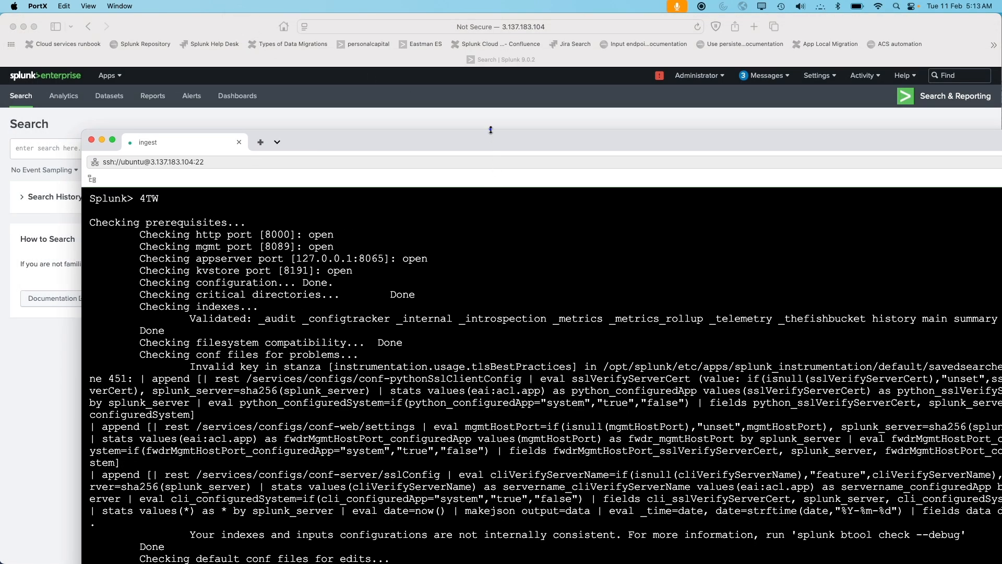
left_click(402, 113)
left_click(219, 154)
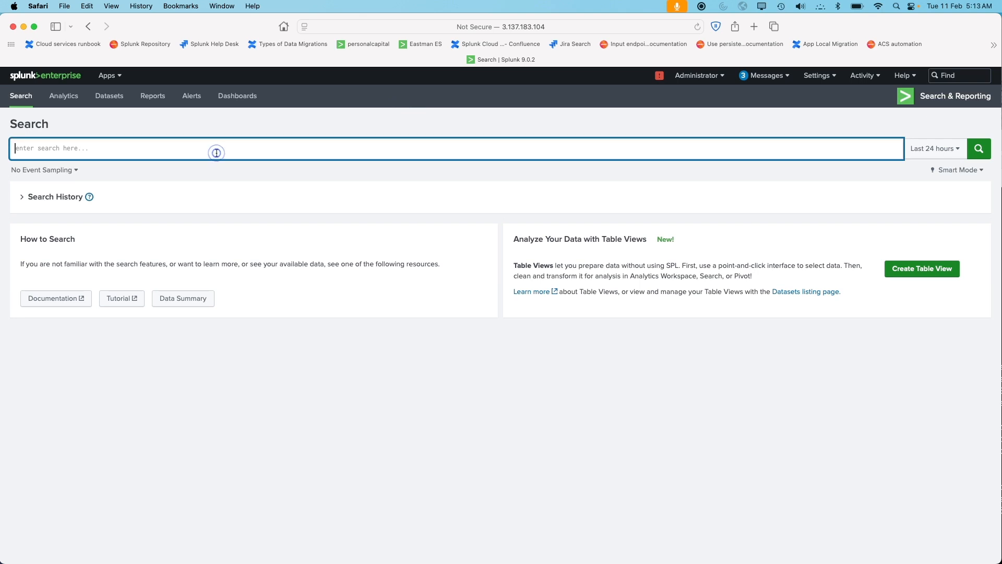
type("index")
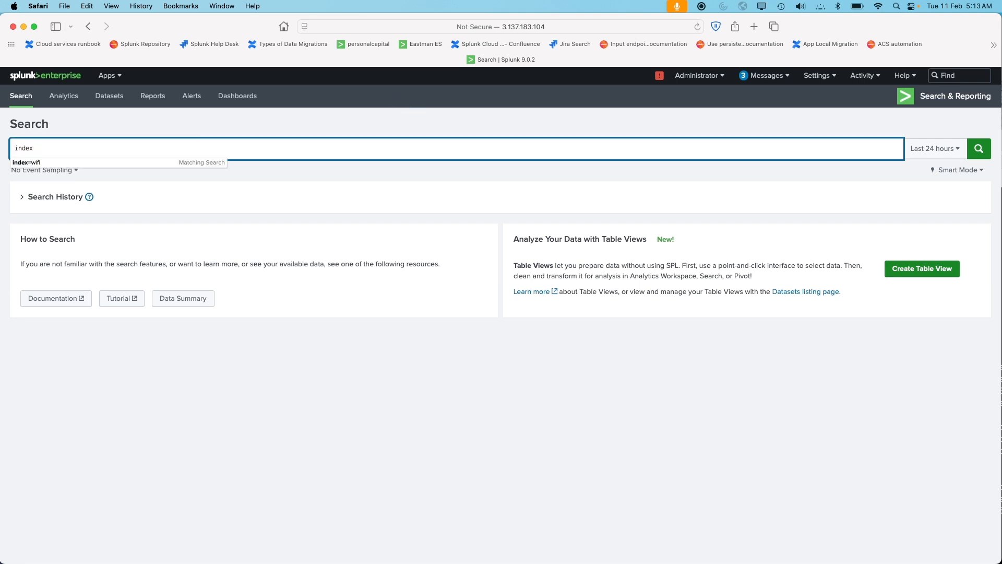
key("Down")
key("Return")
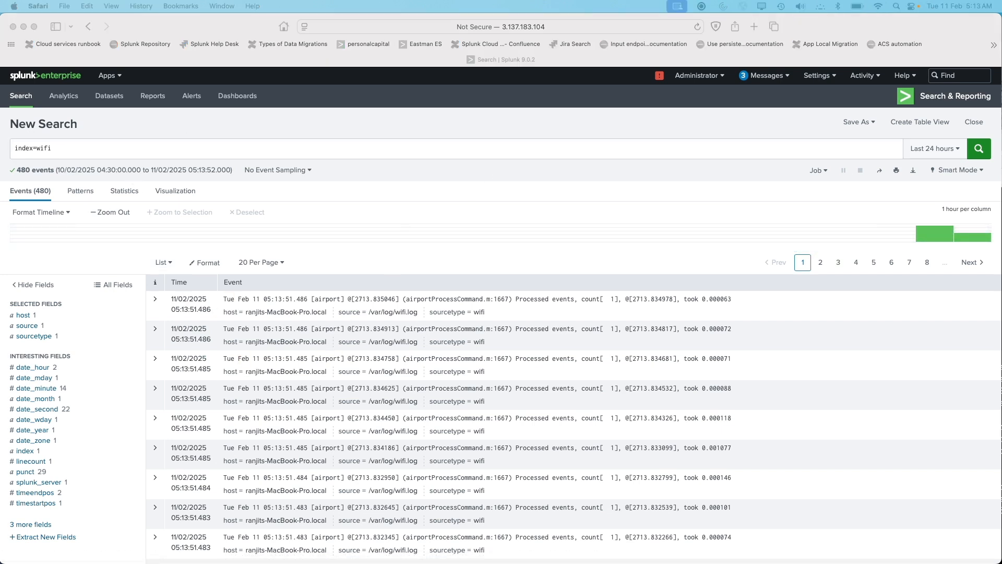
Search index=_internal source=*metrics.log group=transforms and examine the rule, in, out.splunk and out.drop fields of the event
triple_click(41, 149)
type("index=_internal source=*metrics.log group=transforms")
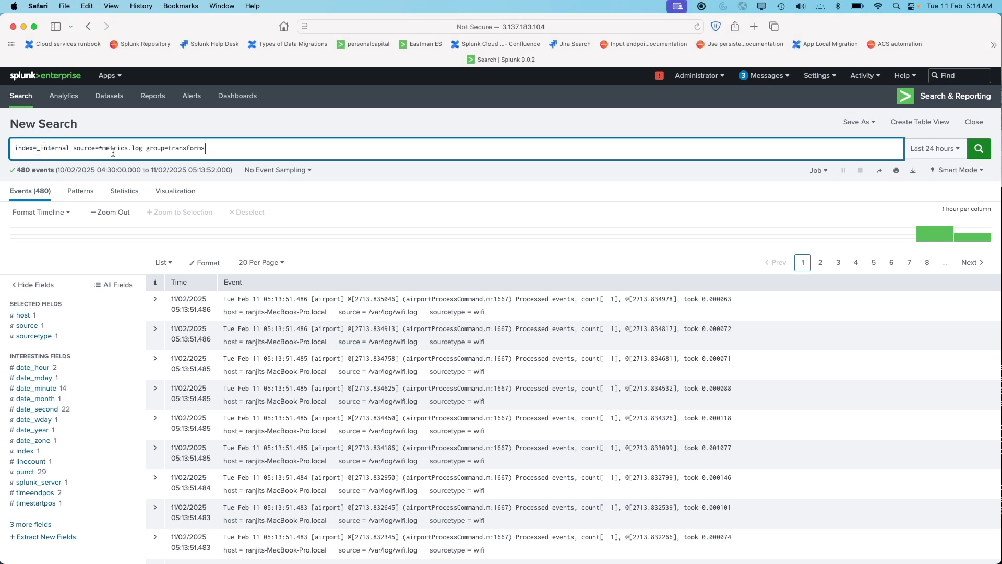
left_click(148, 148, "shift")
left_click(211, 151)
left_click_drag(220, 150, 148, 148)
key("Return")
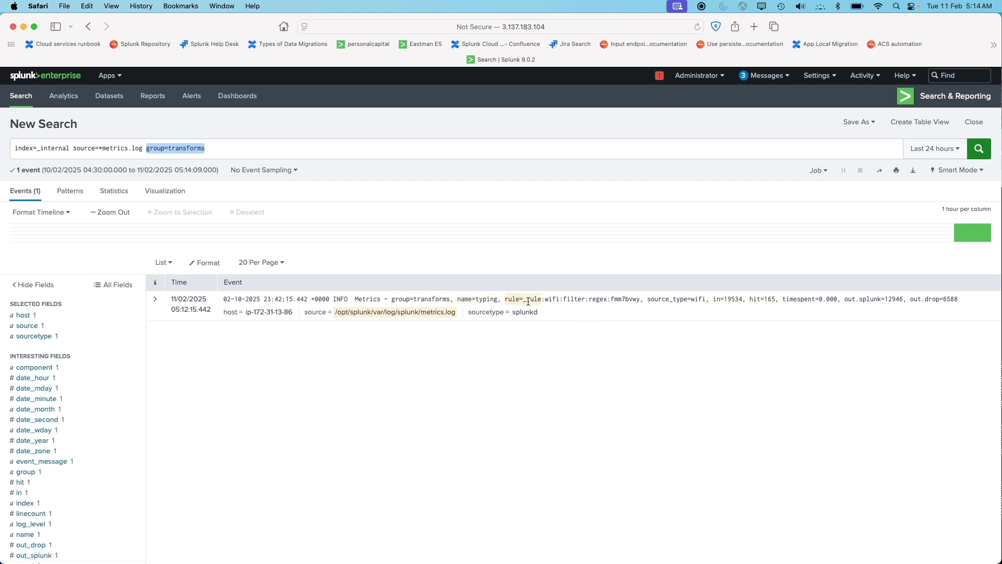
left_click_drag(525, 301, 638, 301)
left_click(658, 334)
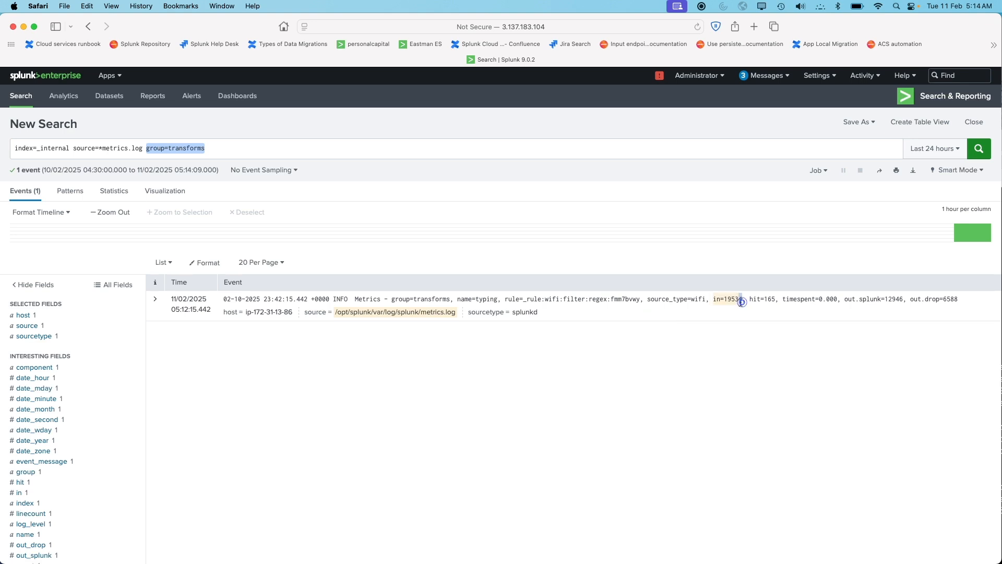
left_click_drag(743, 301, 724, 301)
left_click_drag(885, 300, 902, 300)
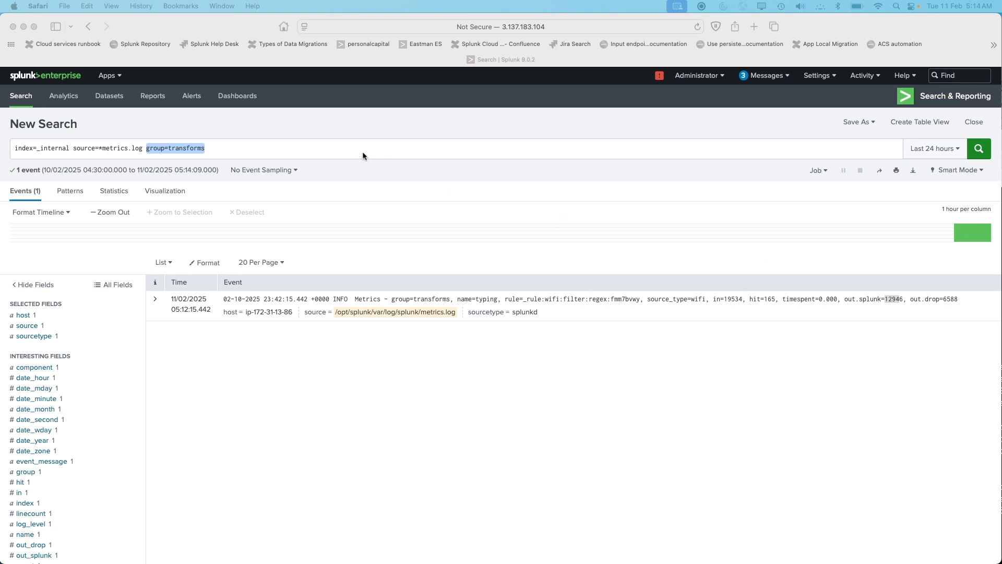
Replace the search with a stats query summing in, out_splunk and out_drop by source_type and computing dropPerc
left_click(314, 151)
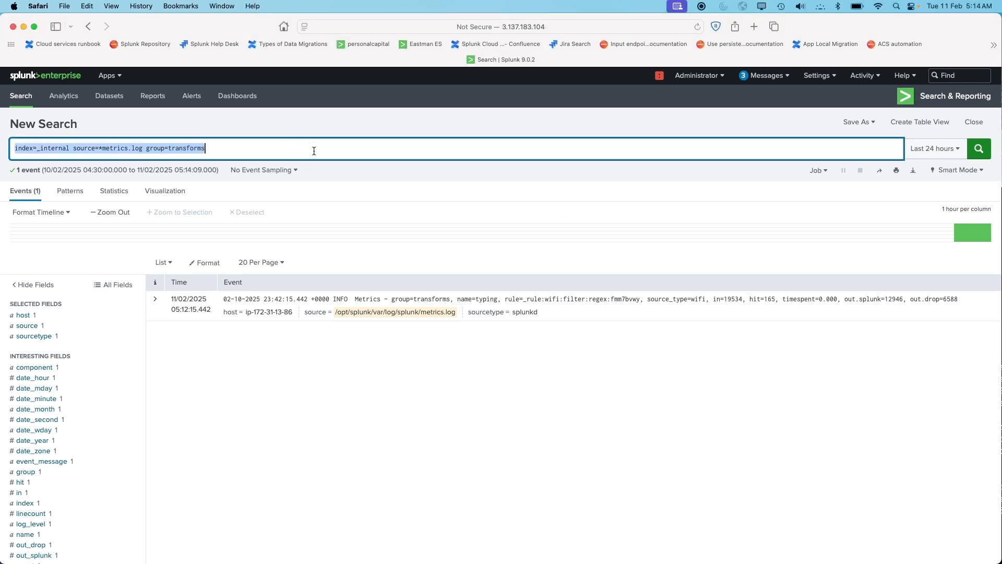
type("index=_internal source=*metrics.log group=transforms | stats sum(in) as total_in sum(out_splunk) as total_indexing sum(out_drop) as total_drop by source_type | eval dropRate=(total_drop*100.0/total_in) | eval dropPerc=if(isnotnull(dropRate), dropRate+\"%\", \"0%\") | table source_type, total_in, total_indexing, dropPerc")
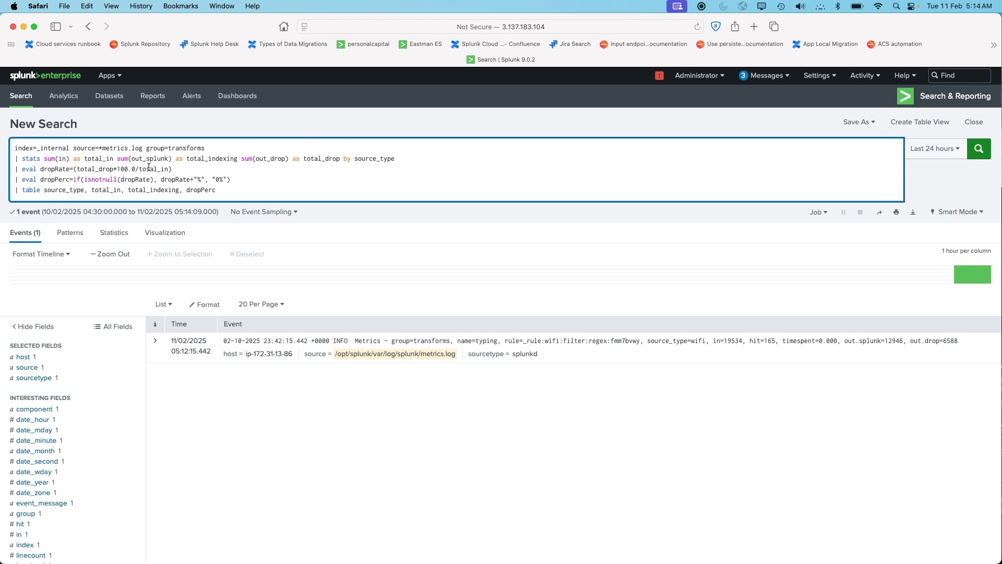
Examine the query's stats clauses and the metrics event fields at a larger zoom
scroll(148, 167, "up", 5)
scroll(149, 167, "left", 3)
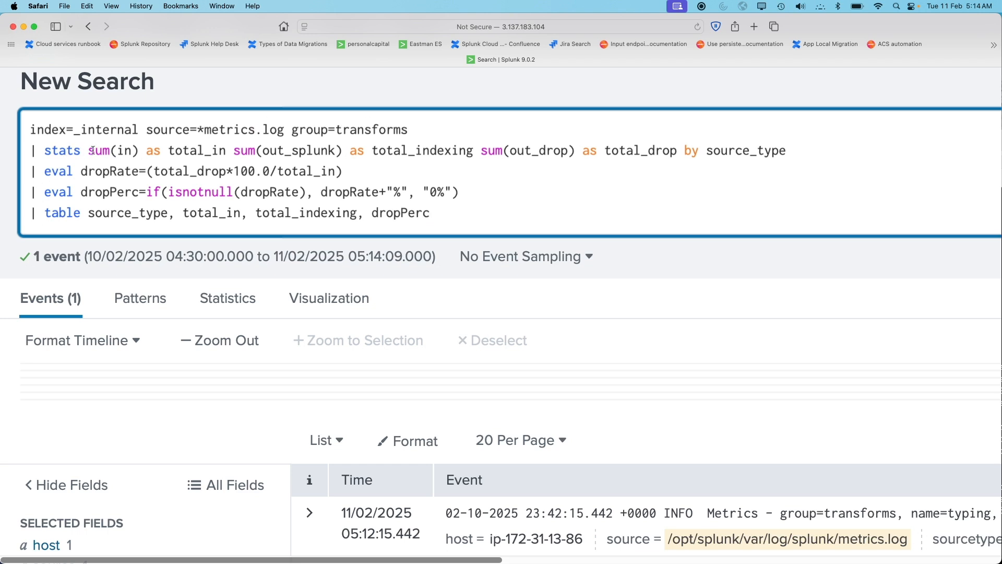
double_click(118, 152)
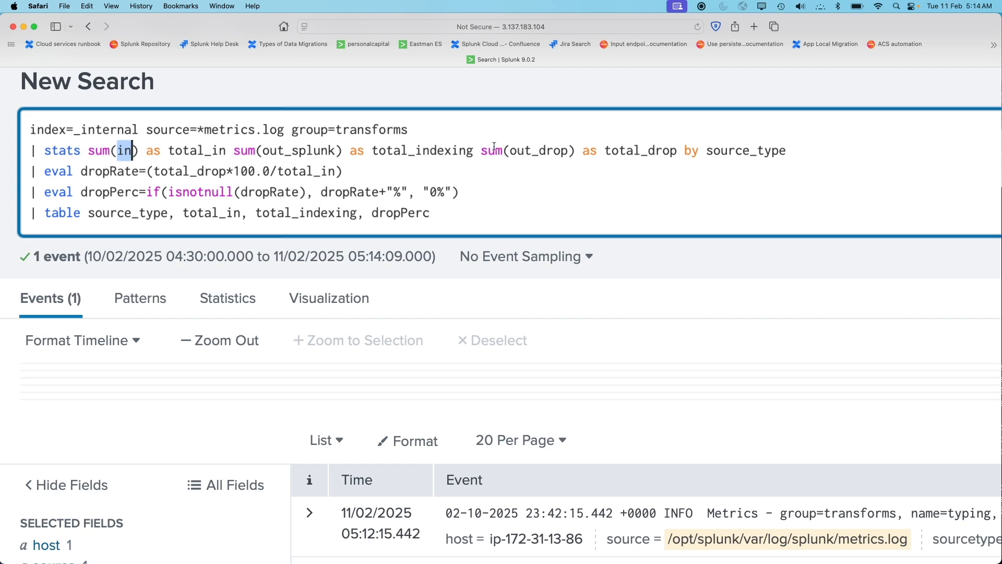
double_click(513, 150)
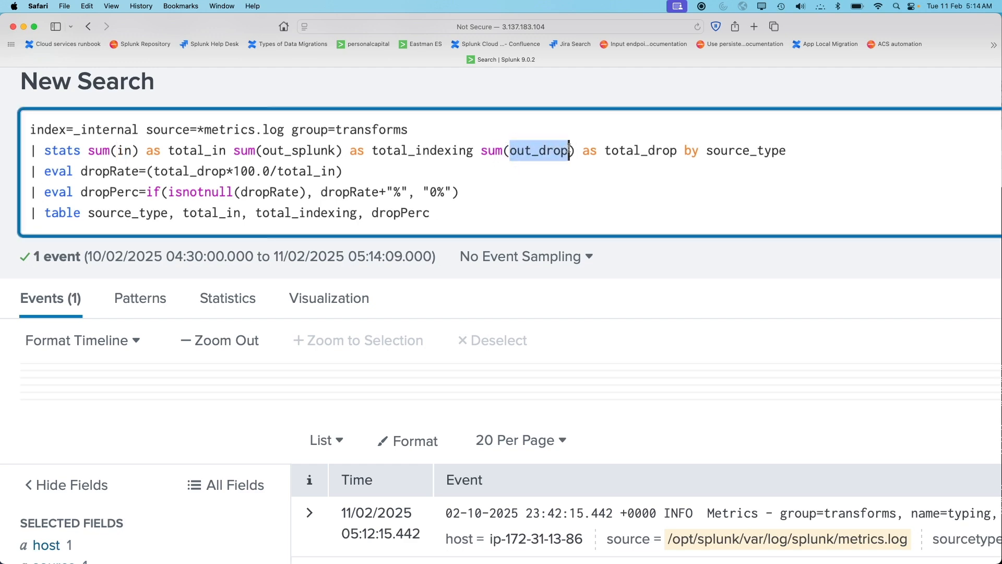
scroll(523, 259, "down", 1)
scroll(522, 259, "down", 5)
scroll(808, 244, "right", 10)
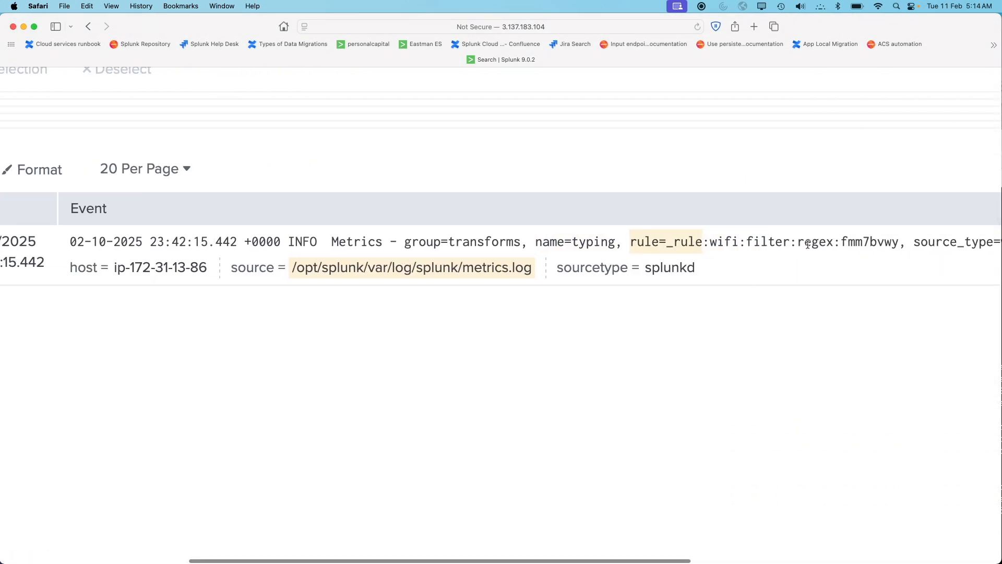
scroll(808, 244, "right", 3)
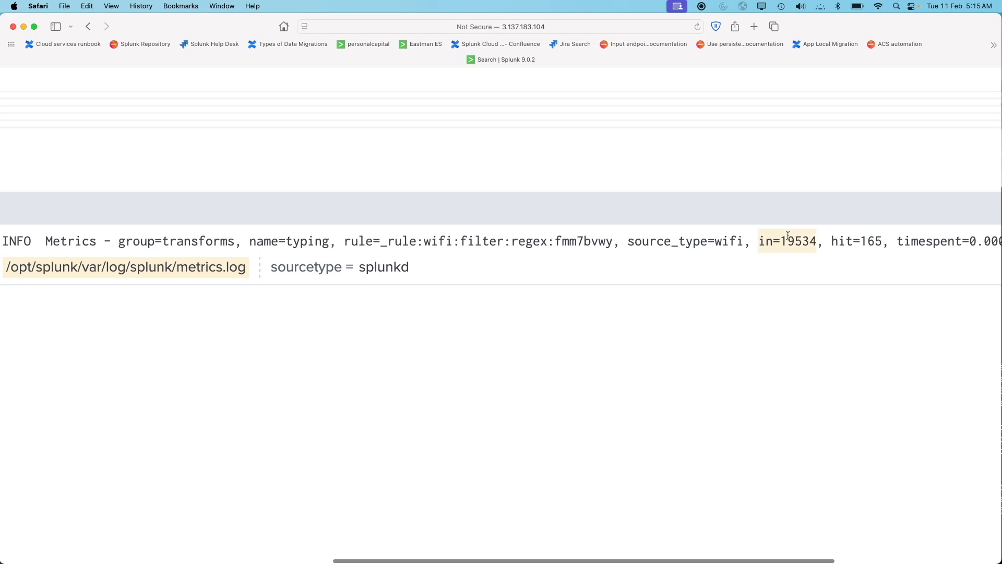
scroll(788, 236, "right", 3)
scroll(788, 236, "right", 3)
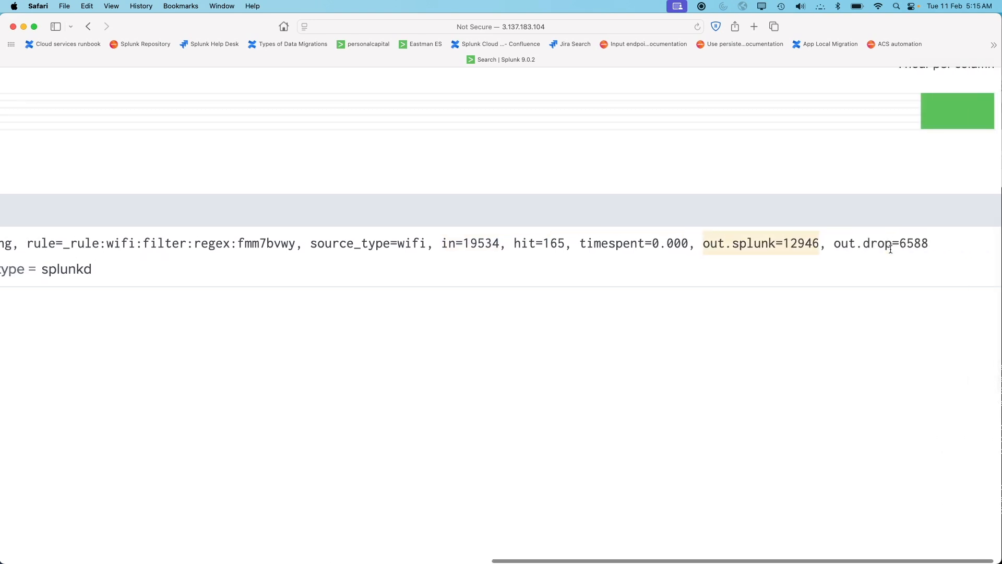
scroll(860, 244, "left", 15)
scroll(346, 224, "up", 5)
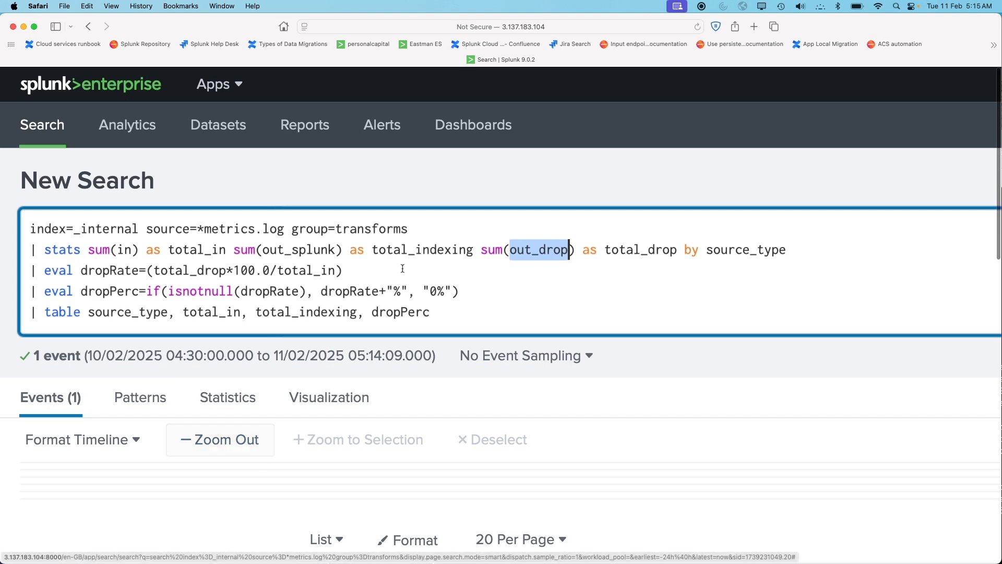
Run the stats query and select the dropPerc value for the wifi source type
key("super+0")
left_click(985, 156)
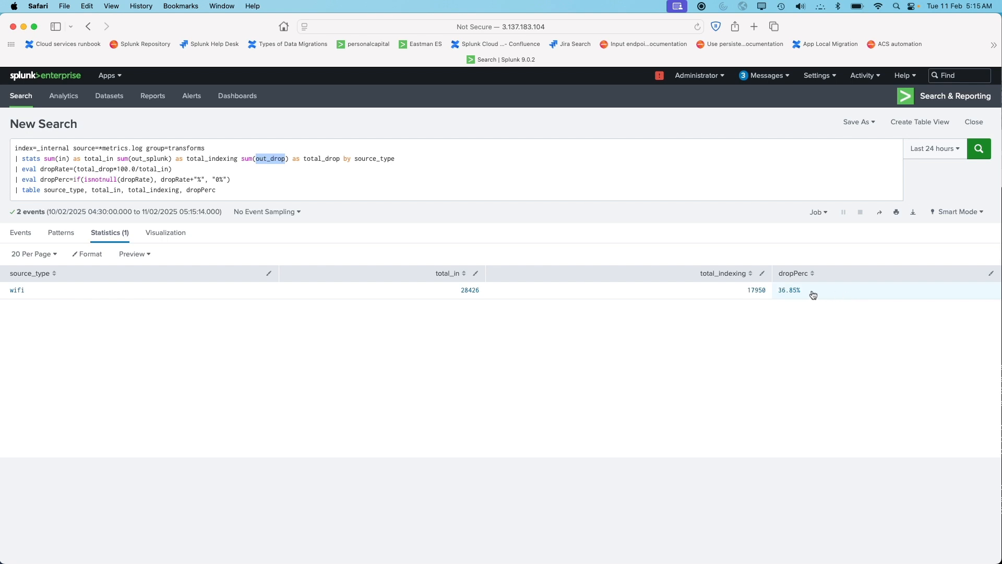
left_click_drag(779, 293, 801, 296)
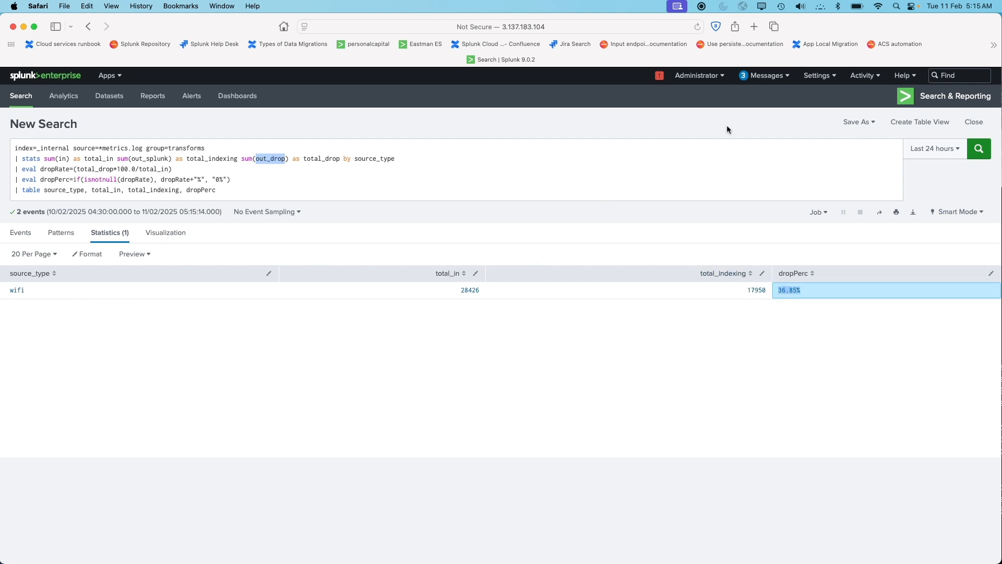
Open Ingest Actions in a new tab, view the wifi ruleset, and return to the search tab
left_click(819, 75)
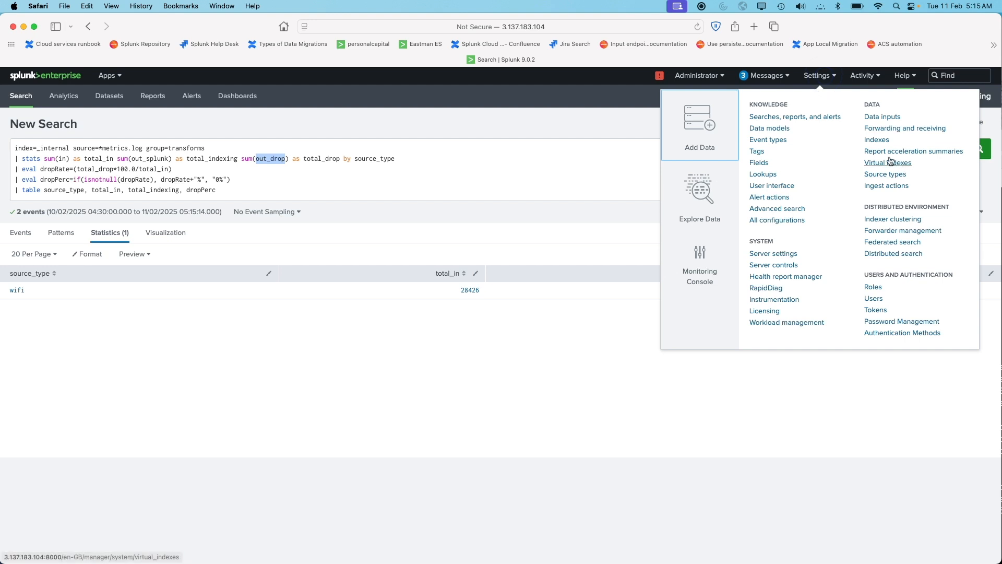
right_click(890, 191)
left_click(890, 195)
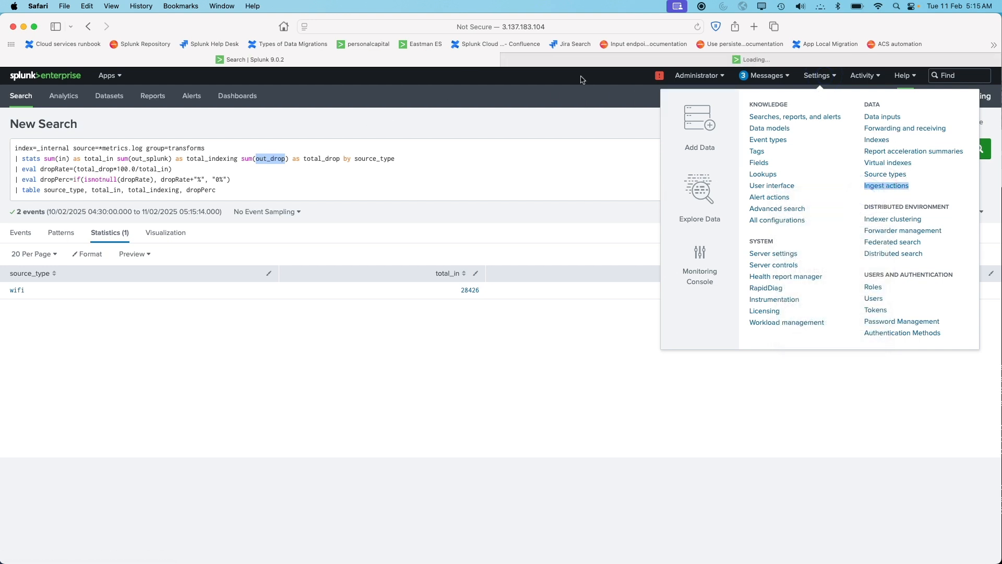
left_click(580, 58)
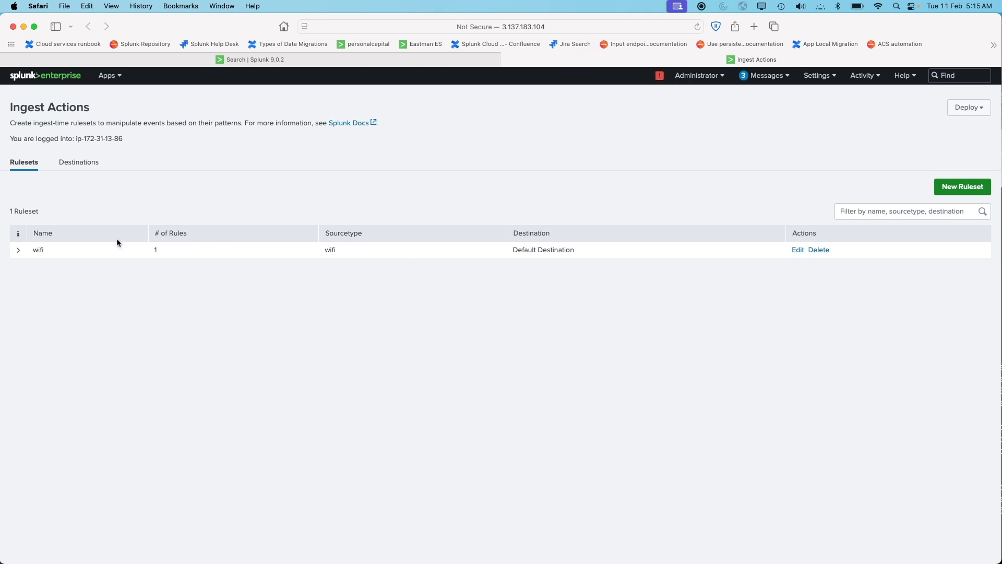
left_click_drag(30, 252, 51, 252)
left_click(304, 60)
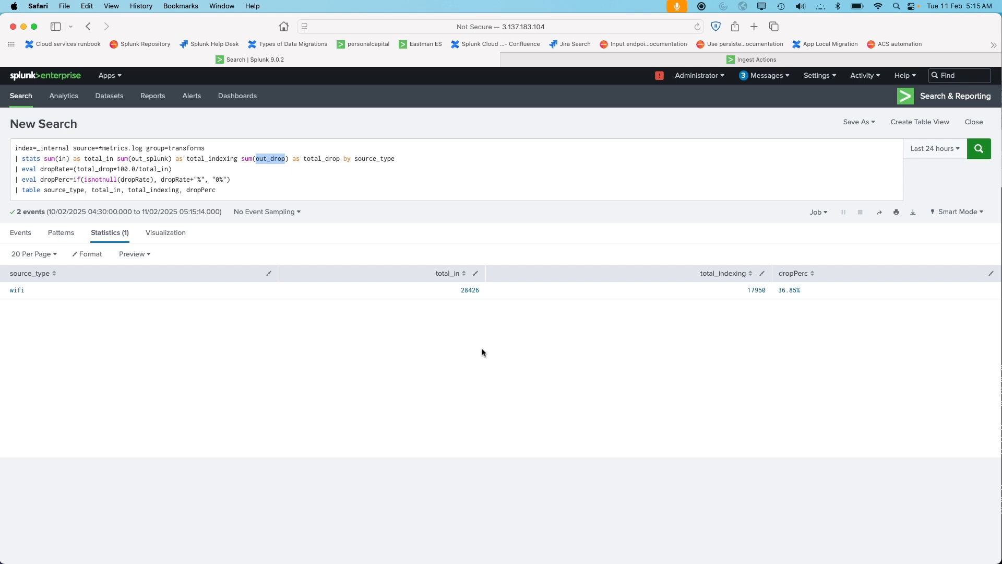
Open Ingest Actions from the Settings menu in the search tab and switch between the two Ingest Actions tabs
left_click(819, 78)
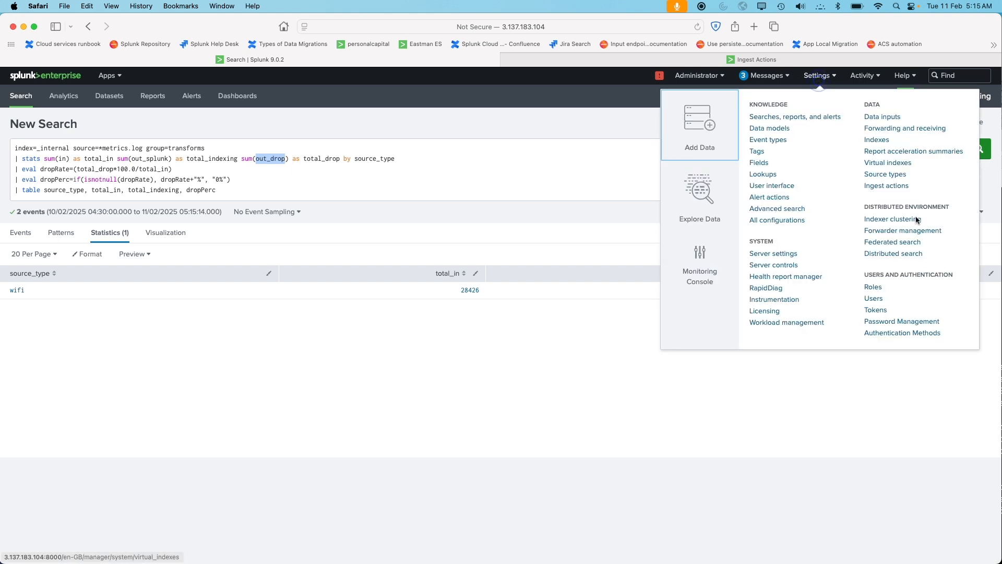
left_click(896, 187)
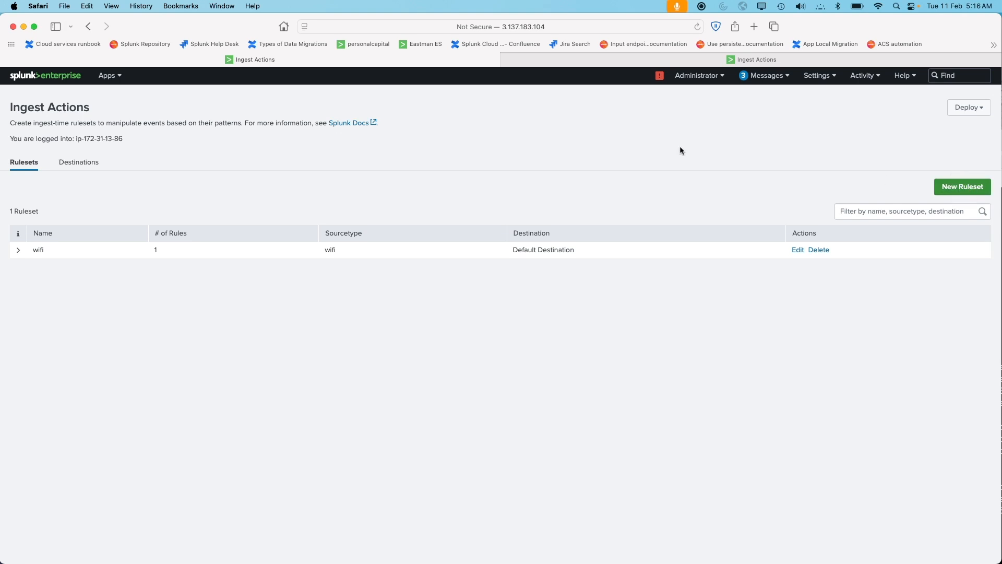
left_click(546, 62)
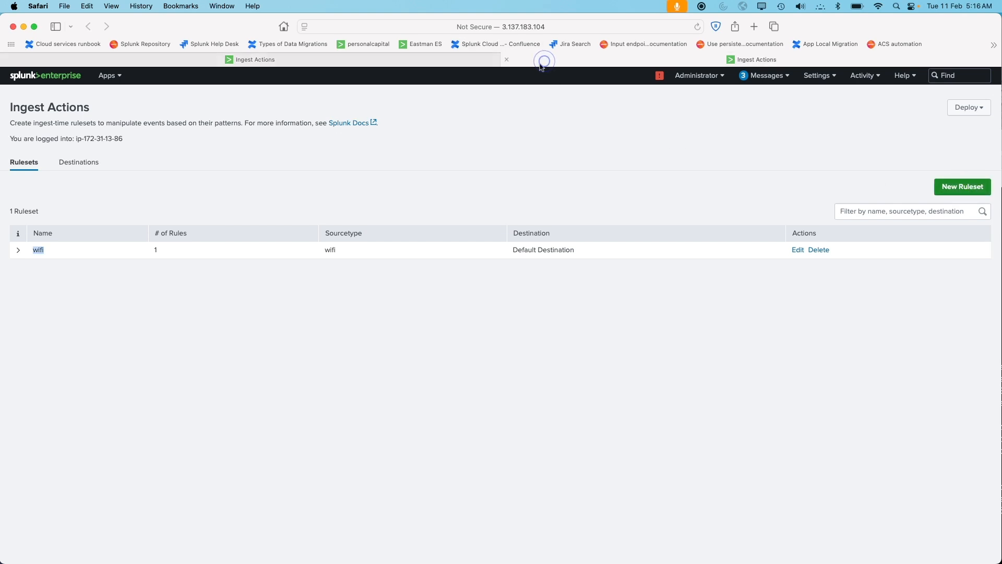
left_click(262, 62)
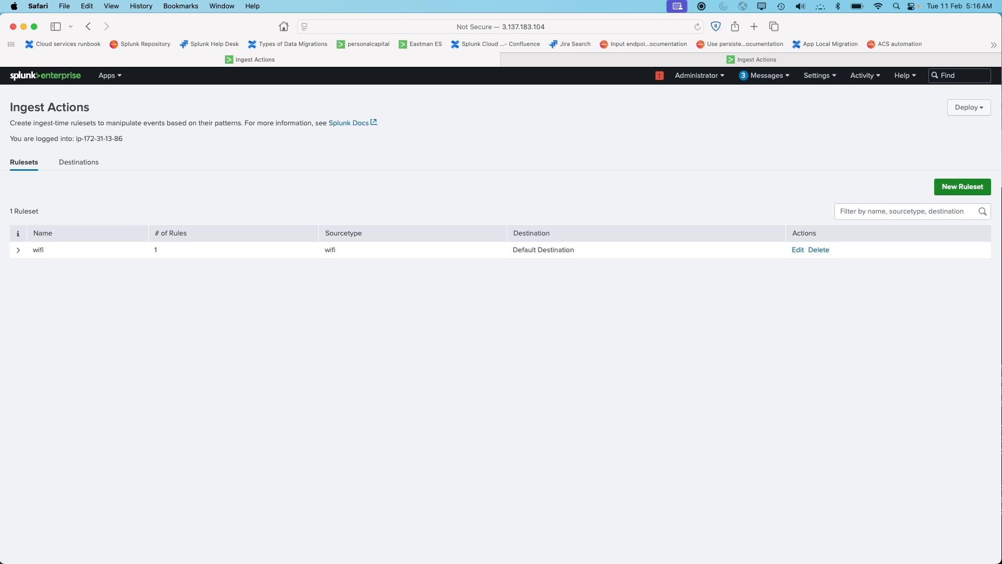
Switch to the SSH terminal, maximize it, and reopen /opt/splunk/etc/system/local/transforms.conf from the command history
key("super+Tab")
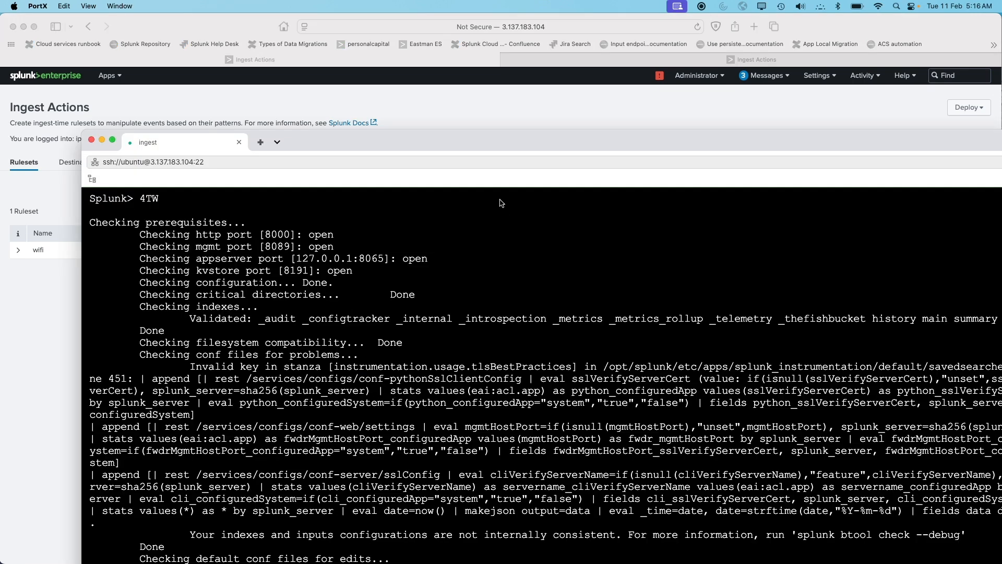
double_click(467, 143)
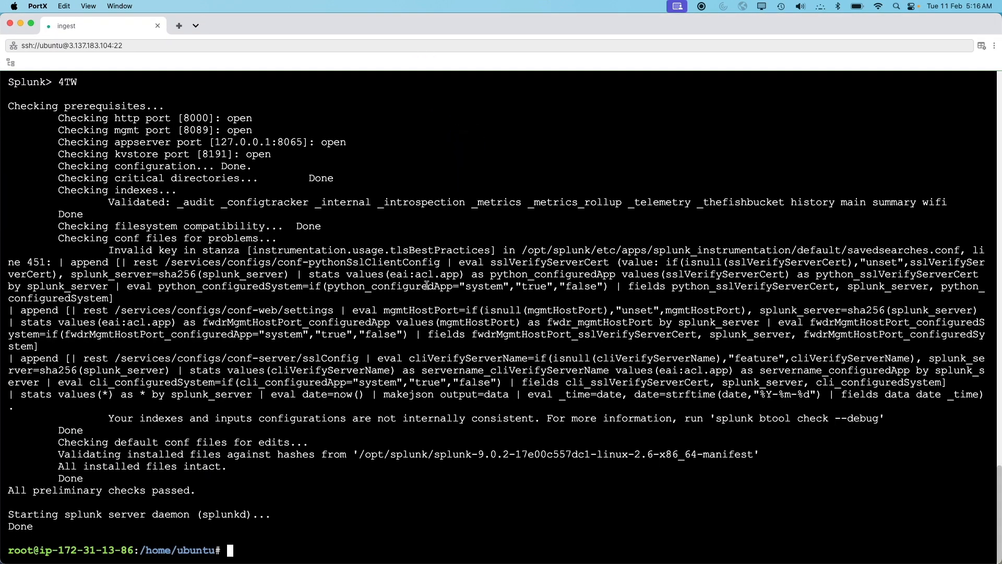
type("/opt/splunk/bin/splunk start")
key("Up")
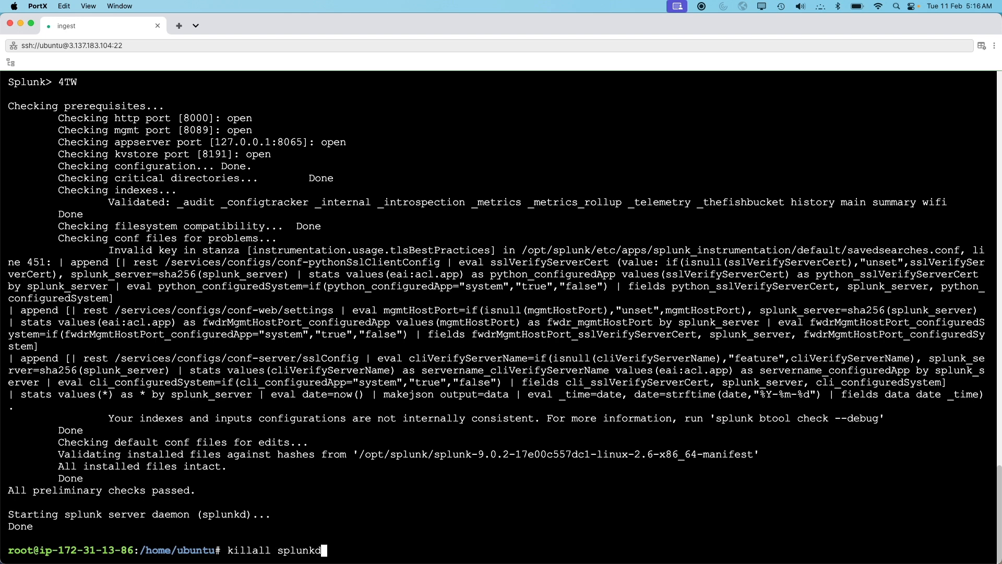
key("Up")
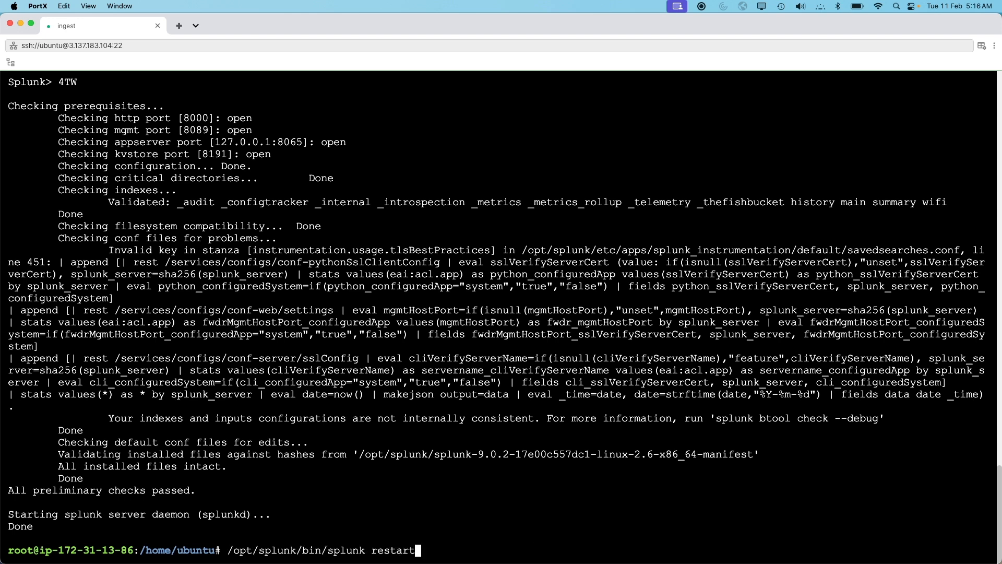
key("Up")
key("Return")
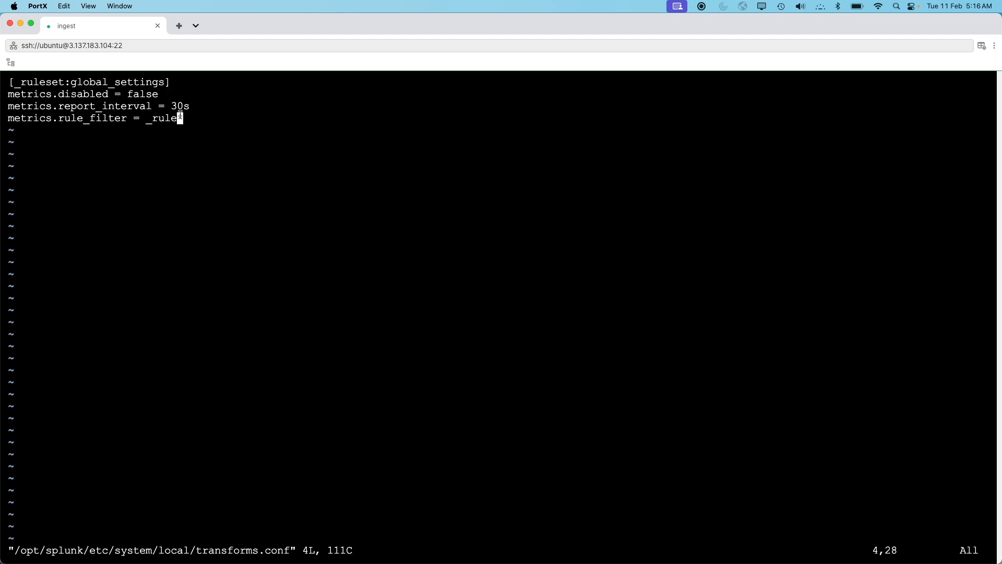
Review the global_settings stanza's metrics.disabled, report_interval and rule_filter values in transforms.conf
double_click(92, 82)
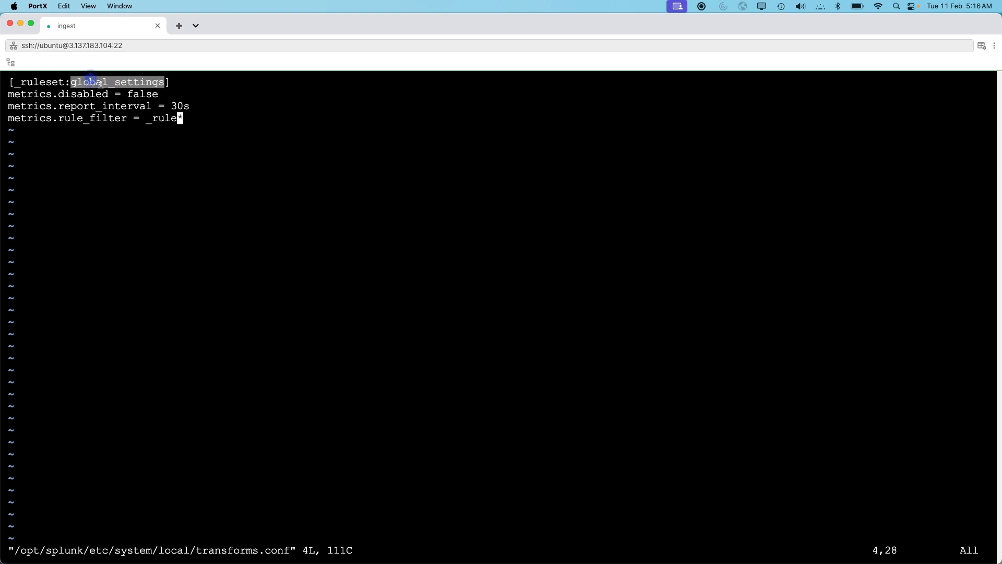
double_click(144, 94)
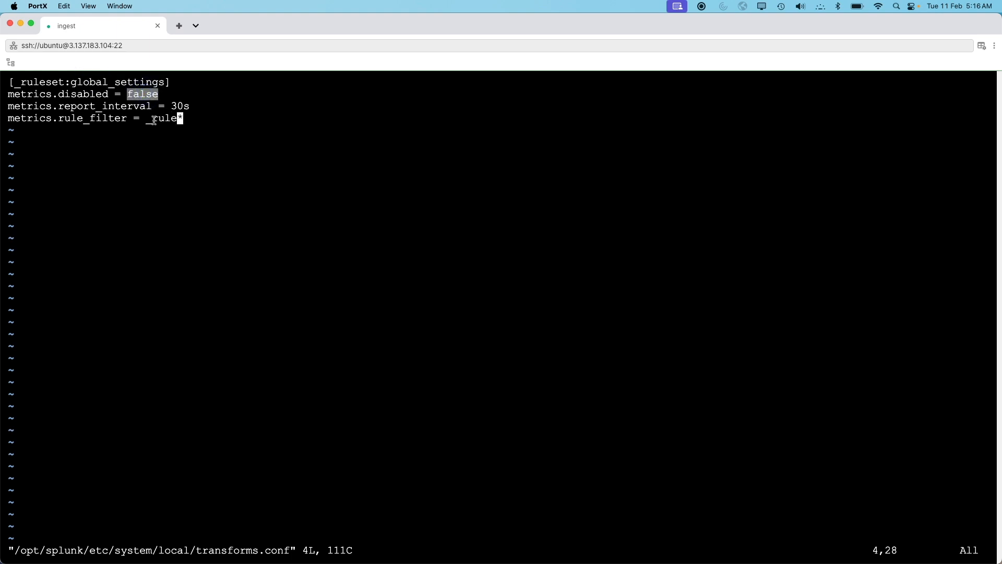
mouse_move(146, 119)
left_mouse_down()
mouse_move(179, 119)
mouse_move(152, 119)
left_mouse_up()
left_click(191, 119)
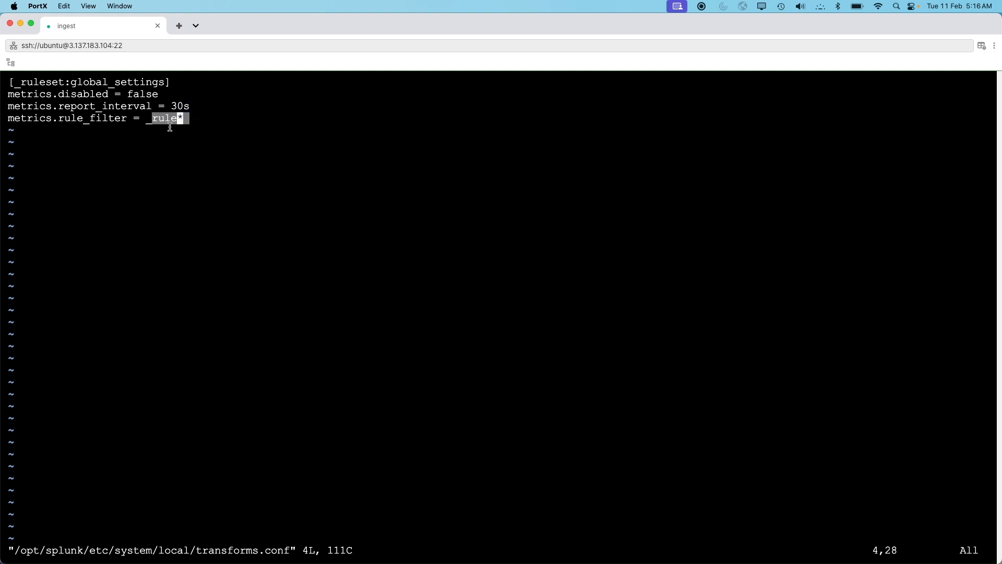
left_click_drag(240, 33, 334, 51)
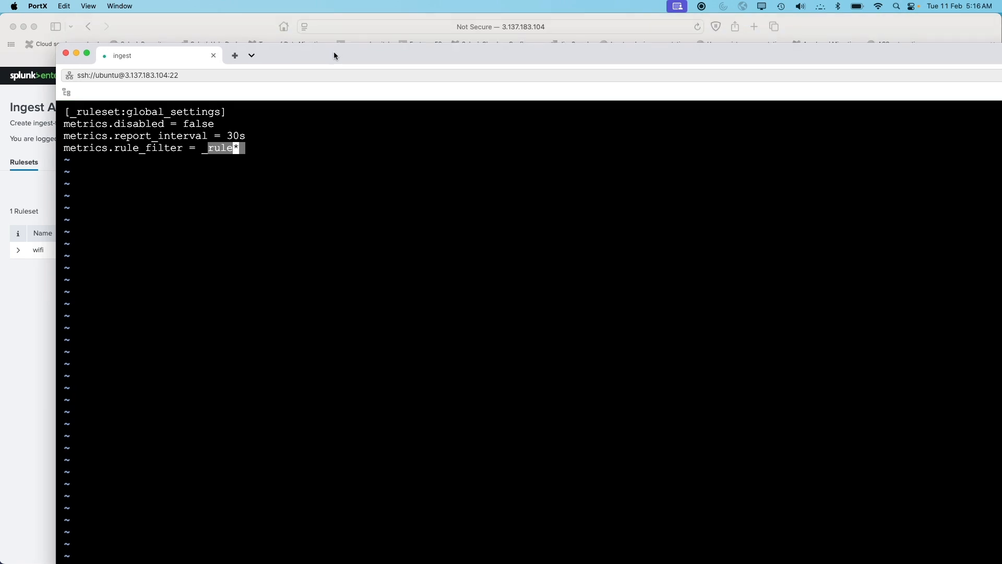